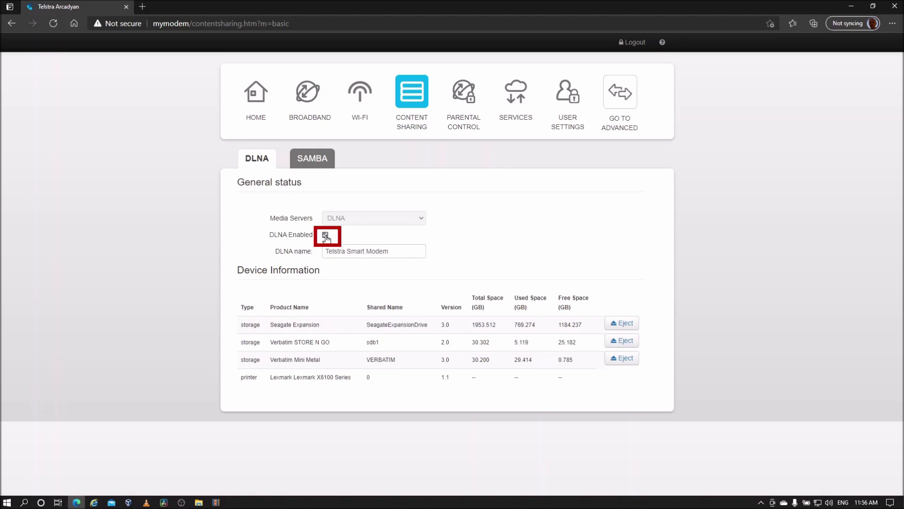
# Step: Enable the DLNA media server on the modem and save the setting
pyautogui.click(326, 236)
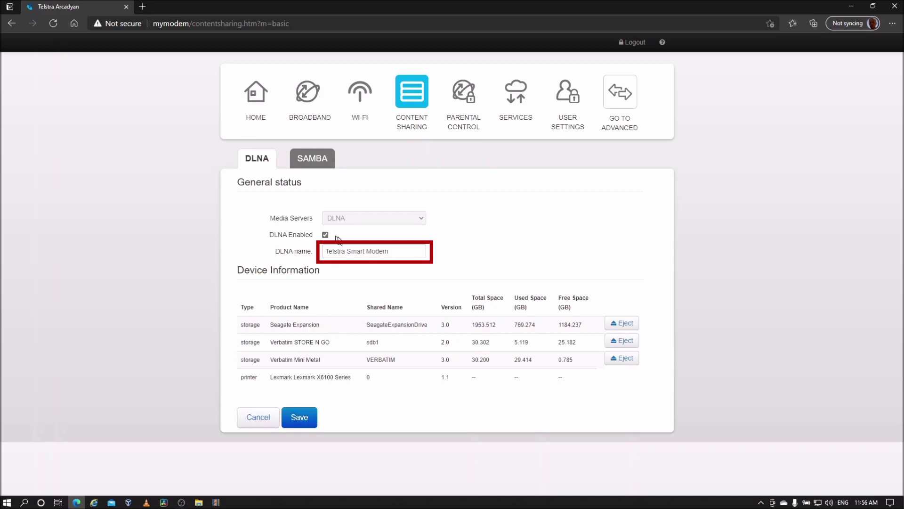
pyautogui.click(301, 417)
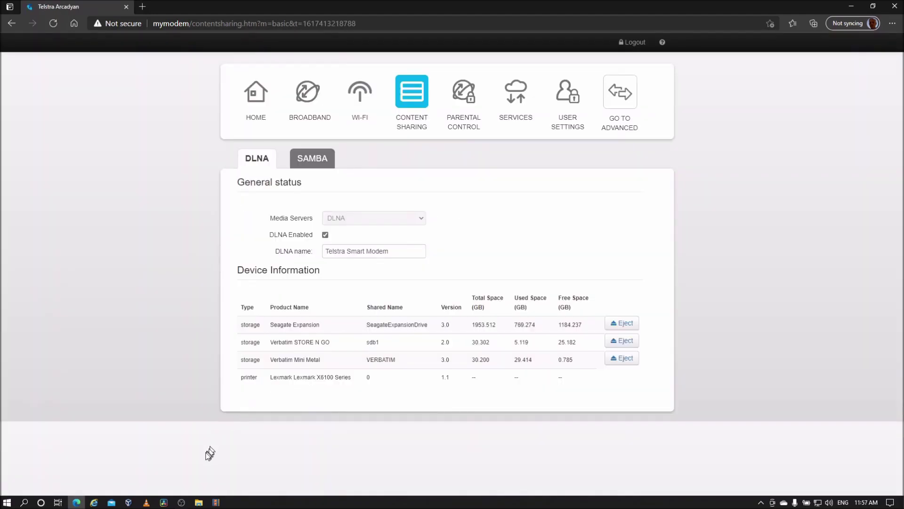
# Step: Switch to VLC media player and browse Universal Plug'n'Play through Telstra Smart Modem and Browse Folders to SeagateExpansionDrive's Videos folder
pyautogui.click(147, 502)
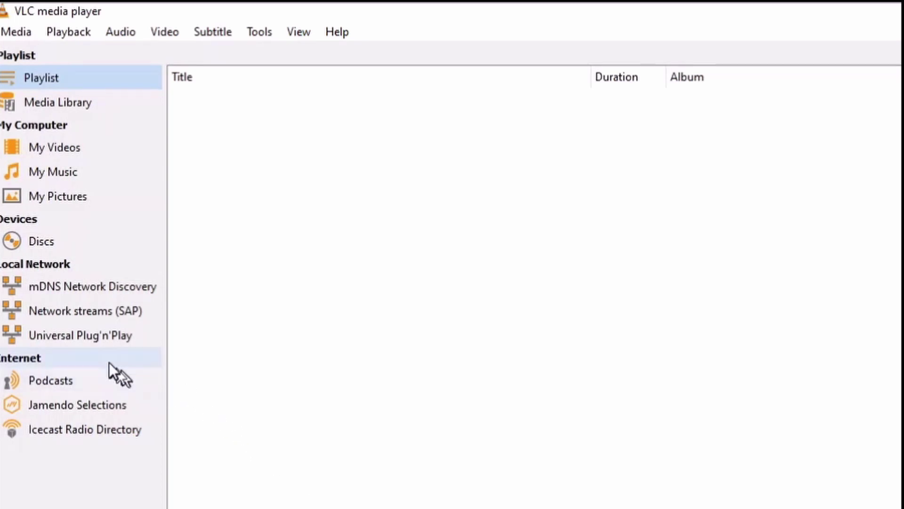
pyautogui.click(74, 333)
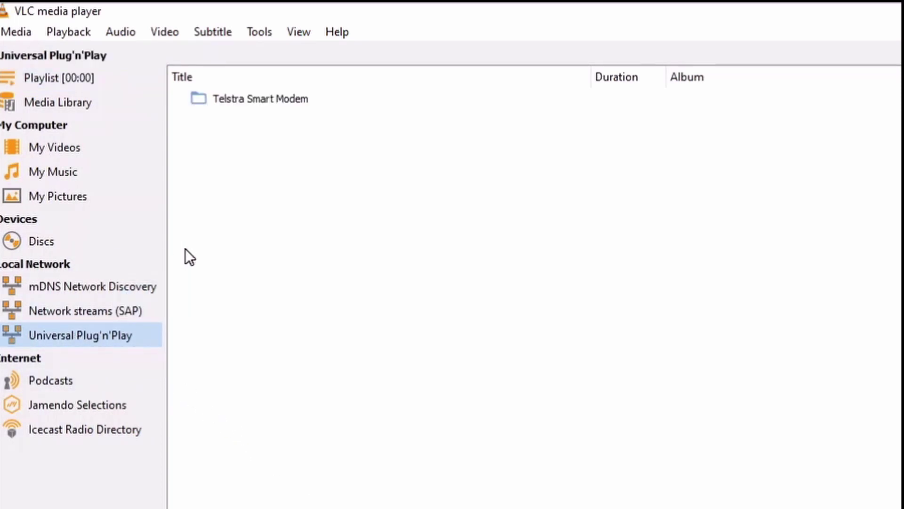
pyautogui.doubleClick(198, 100)
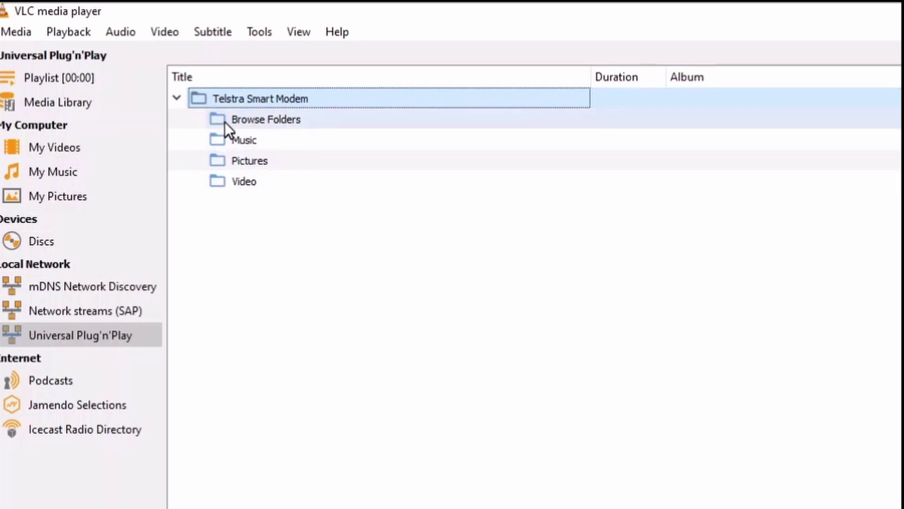
pyautogui.click(225, 121)
pyautogui.doubleClick(225, 121)
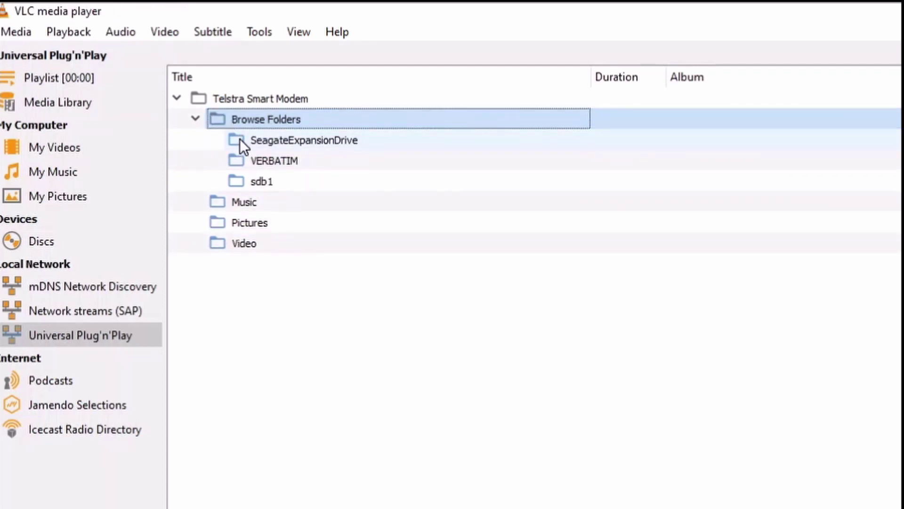
pyautogui.doubleClick(239, 139)
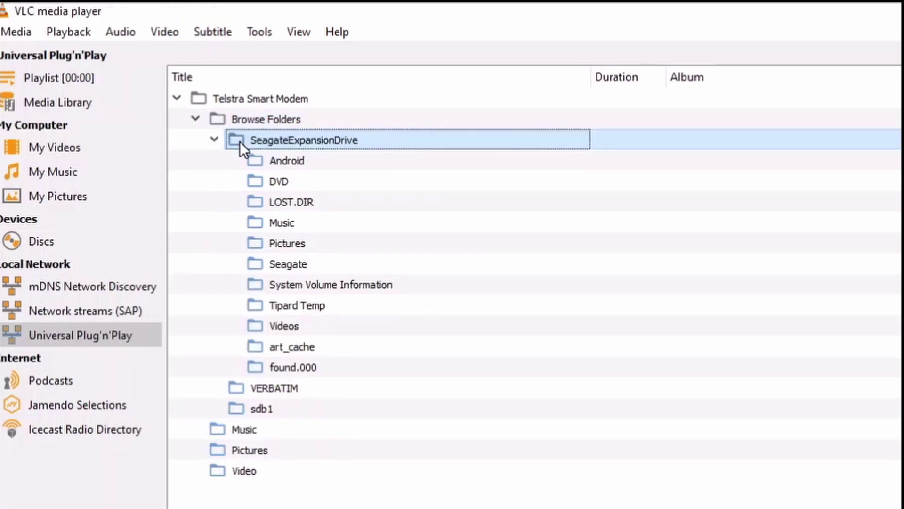
pyautogui.click(258, 324)
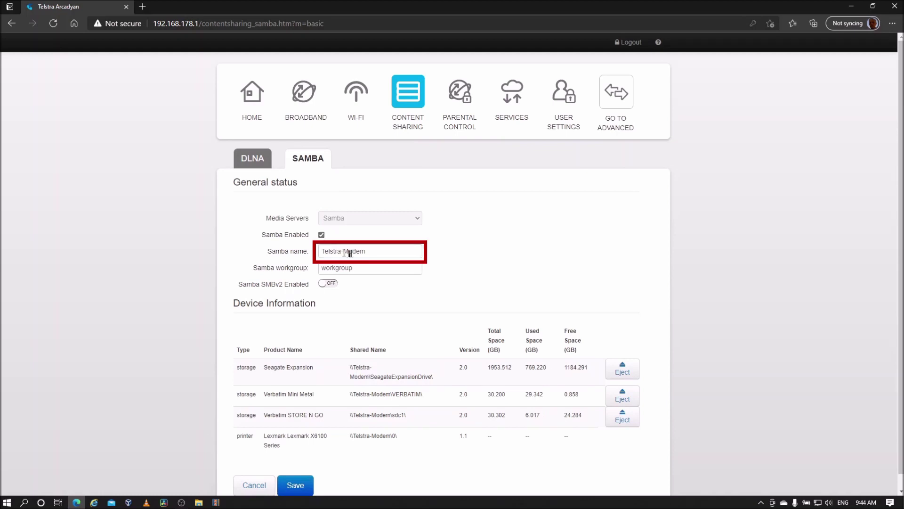
# Step: Check the Samba name and workgroup in the modem's Samba settings and turn on Samba SMBv2
pyautogui.moveTo(370, 254); pyautogui.dragTo(307, 257)
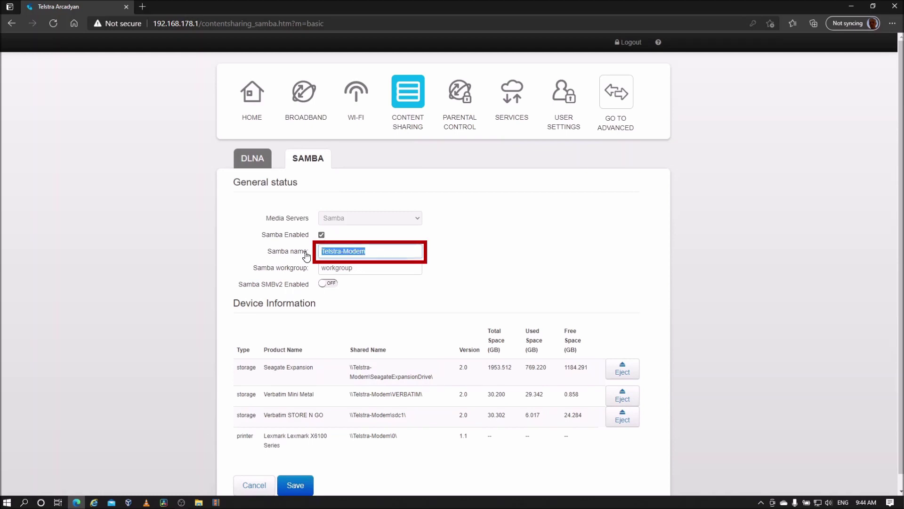
pyautogui.moveTo(357, 269); pyautogui.dragTo(328, 267)
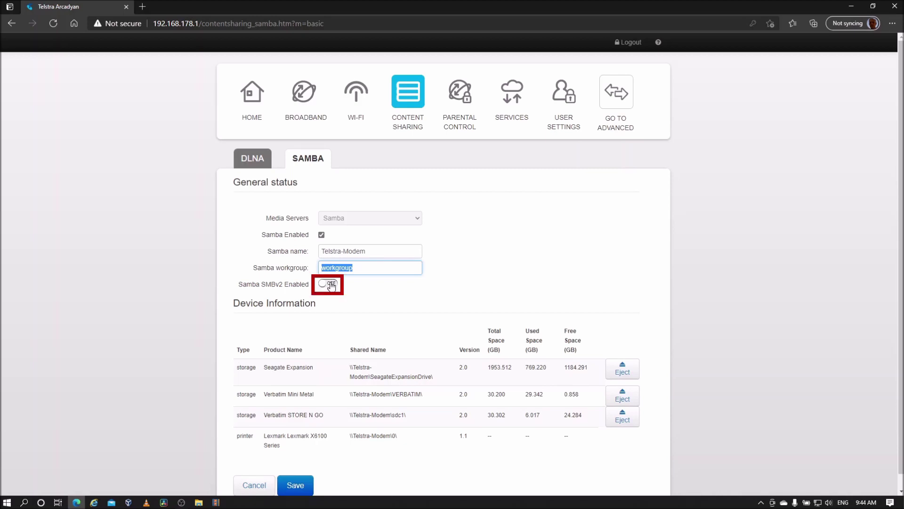
pyautogui.click(331, 284)
# Step: Enter the username and password for Samba SMBv2 access and save the settings
pyautogui.click(301, 303)
pyautogui.write('Da')
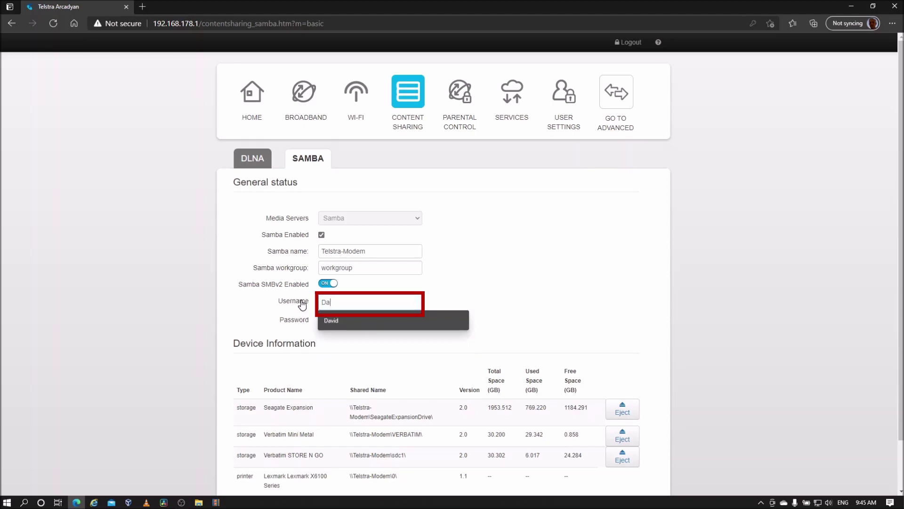
pyautogui.write('vid')
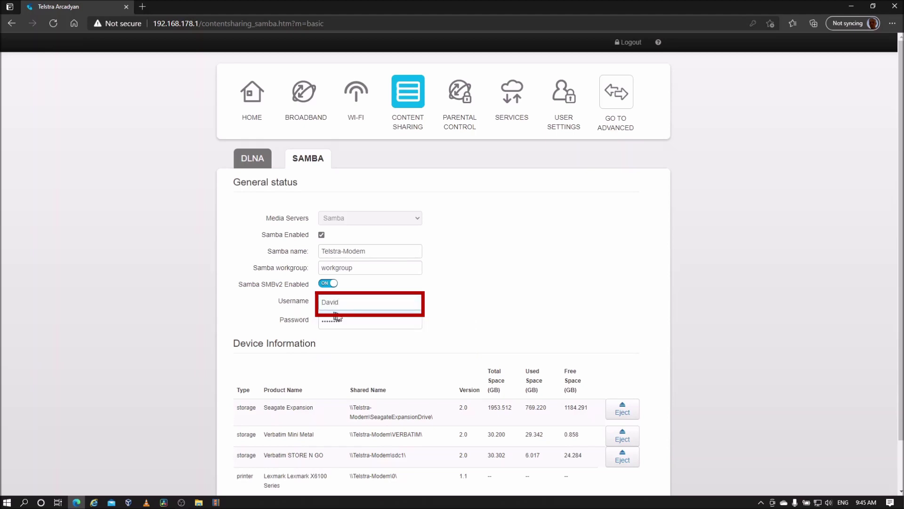
pyautogui.press('Tab')
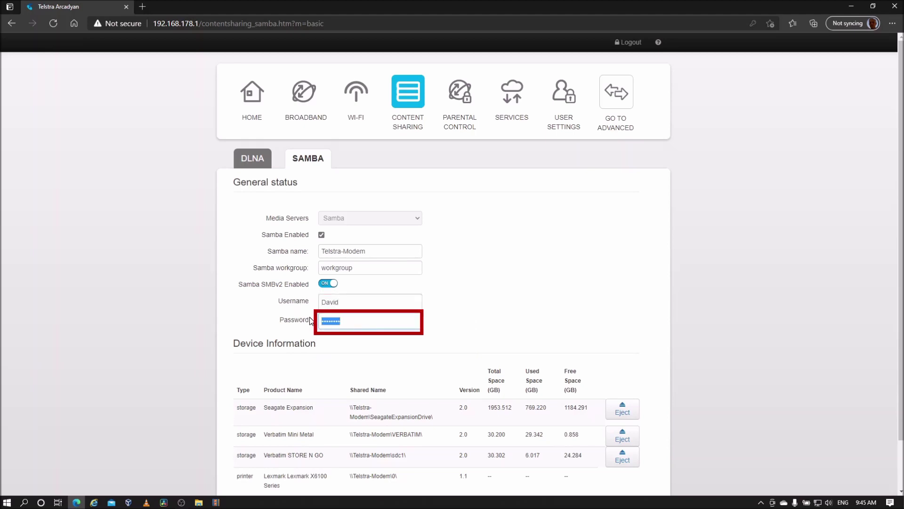
pyautogui.press('BackSpace')
pyautogui.write('•')
pyautogui.scroll(-2, 296, 472)
pyautogui.click(296, 472)
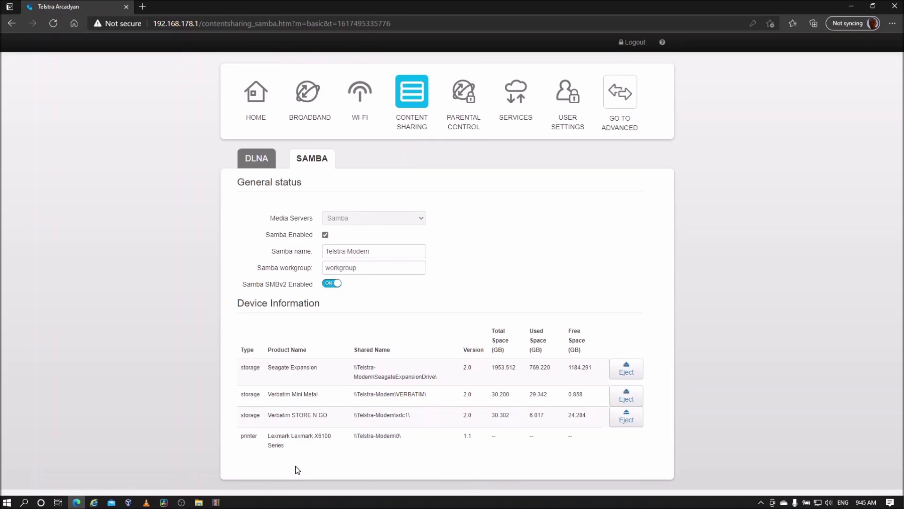
# Step: Switch to File Explorer, open the Network location and dismiss the network discovery message
pyautogui.click(199, 502)
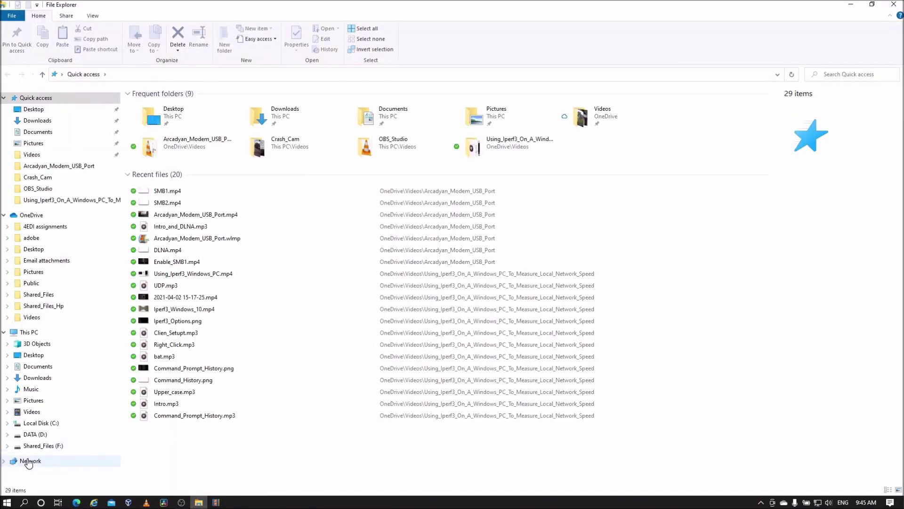
pyautogui.click(29, 461)
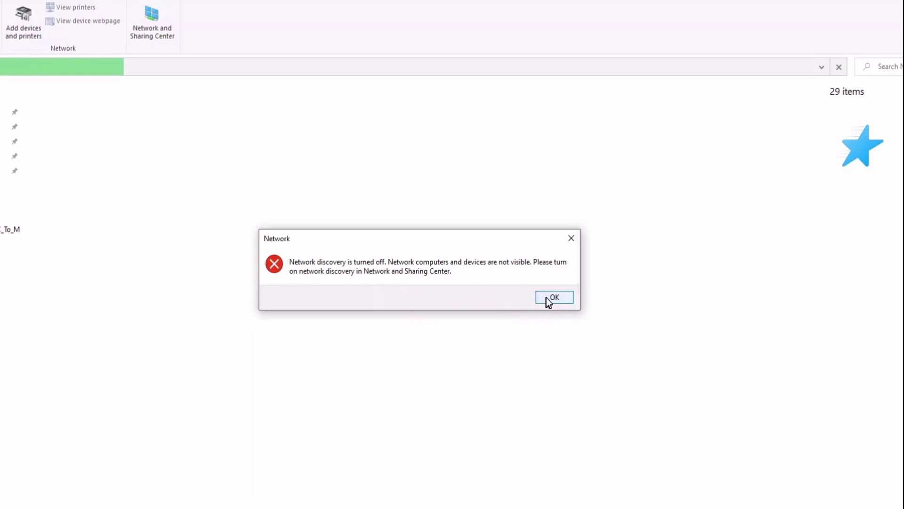
pyautogui.click(547, 298)
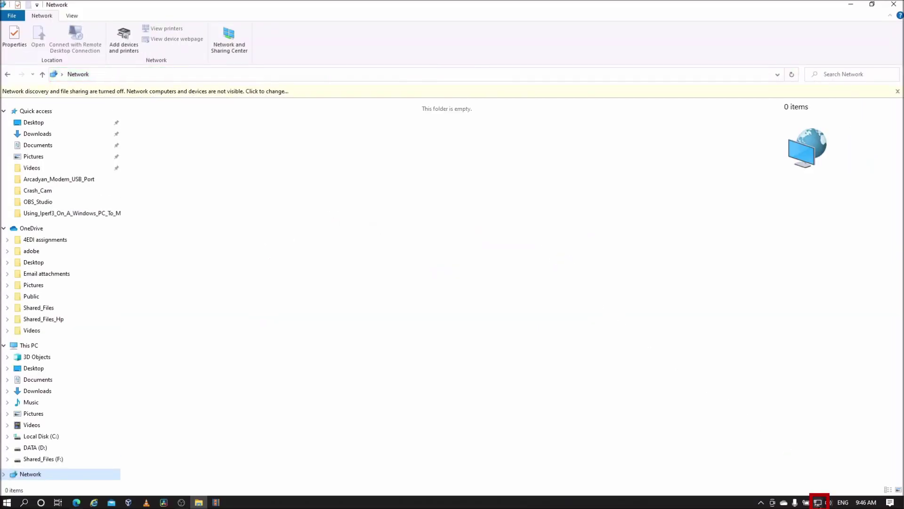
# Step: Set the network profile of the Private_N3 2 Ethernet connection to Private and return to the Ethernet settings
pyautogui.click(818, 503)
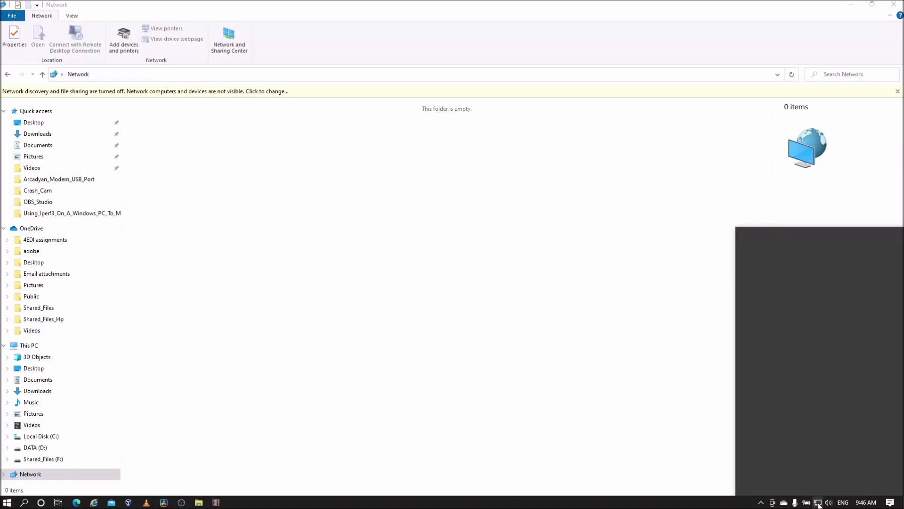
pyautogui.click(776, 242)
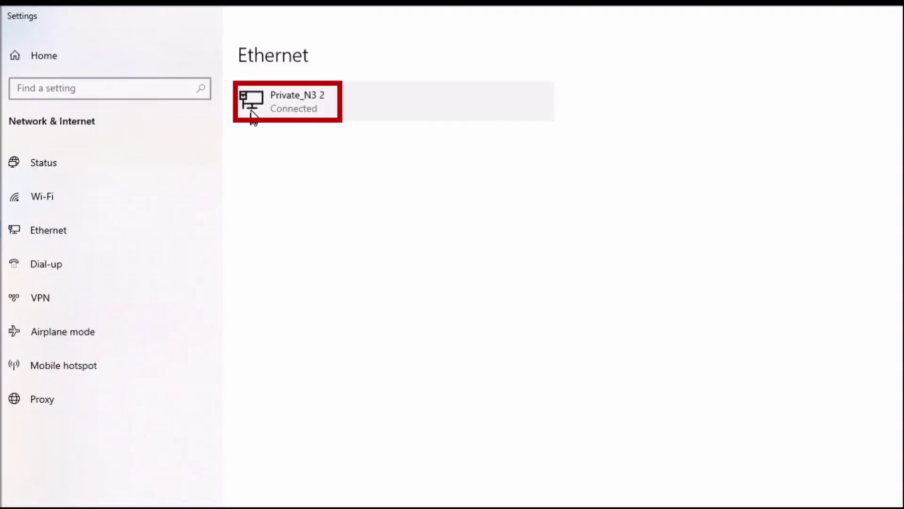
pyautogui.click(251, 100)
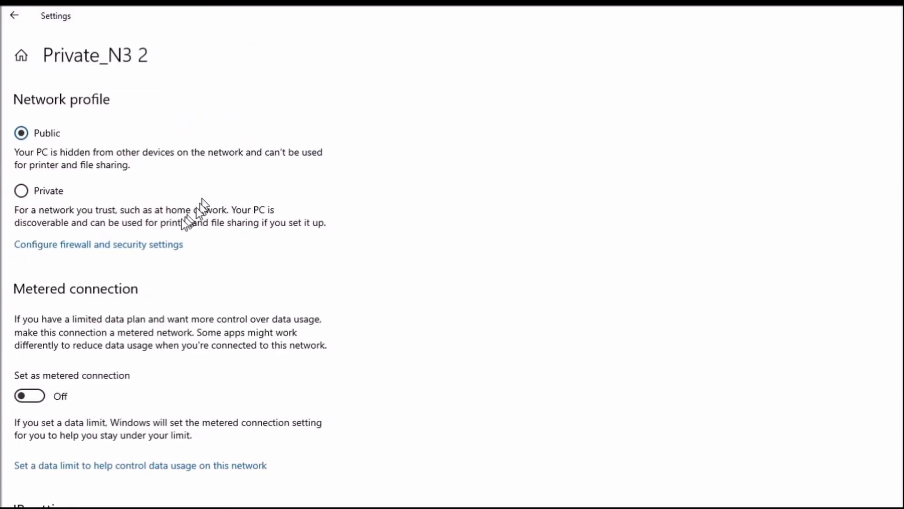
pyautogui.click(22, 190)
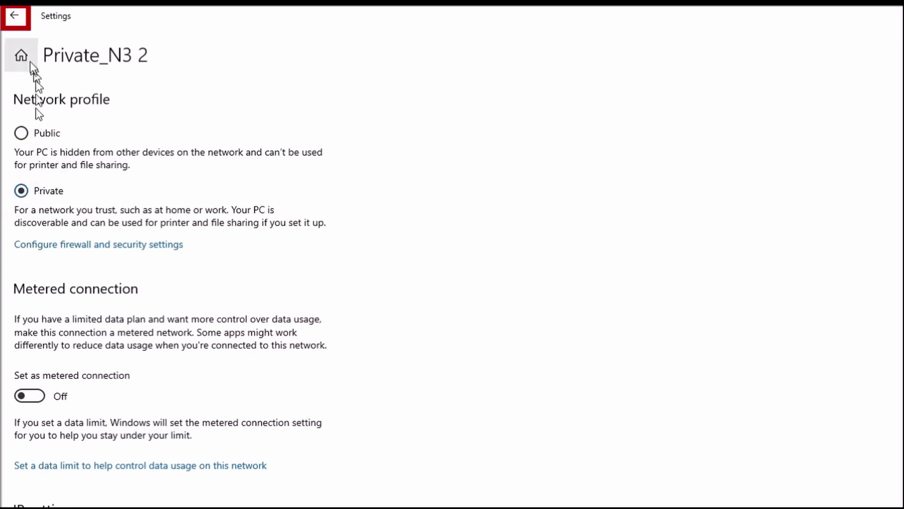
pyautogui.click(16, 17)
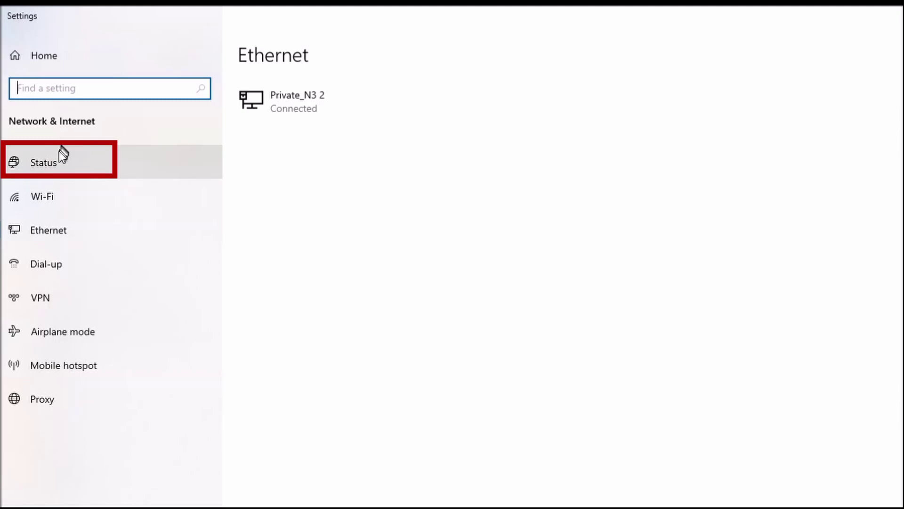
# Step: Open the advanced sharing settings in Network and Sharing Center from the network status page
pyautogui.click(49, 162)
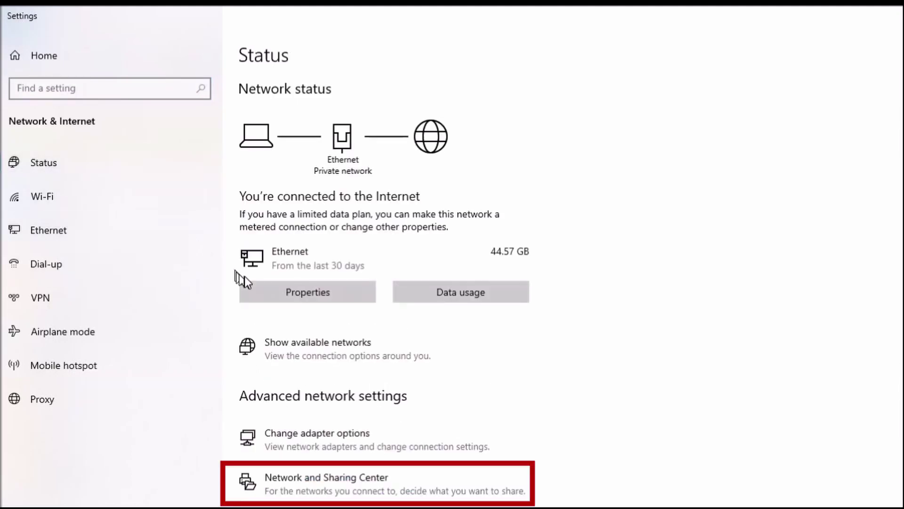
pyautogui.click(306, 482)
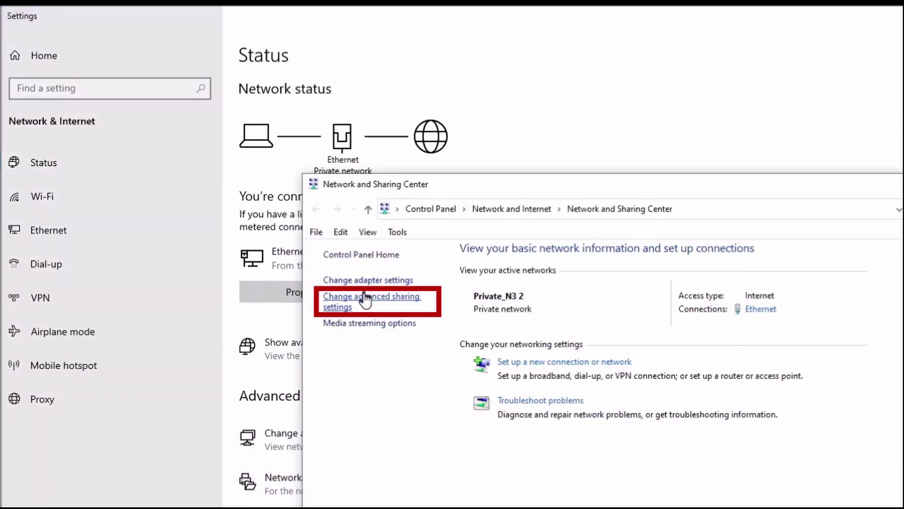
pyautogui.click(365, 300)
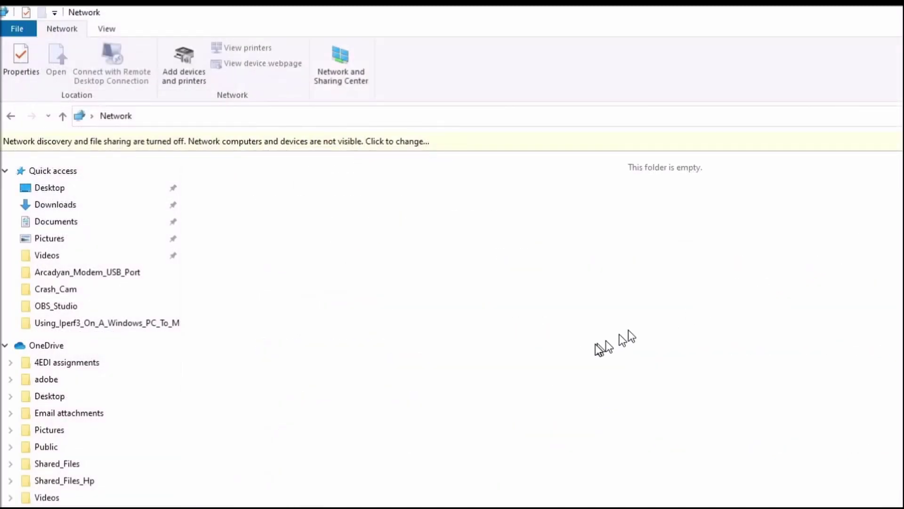
# Step: Refresh the Network location in File Explorer and open the user's shared folder on Telstra-Modem
pyautogui.rightClick(596, 344)
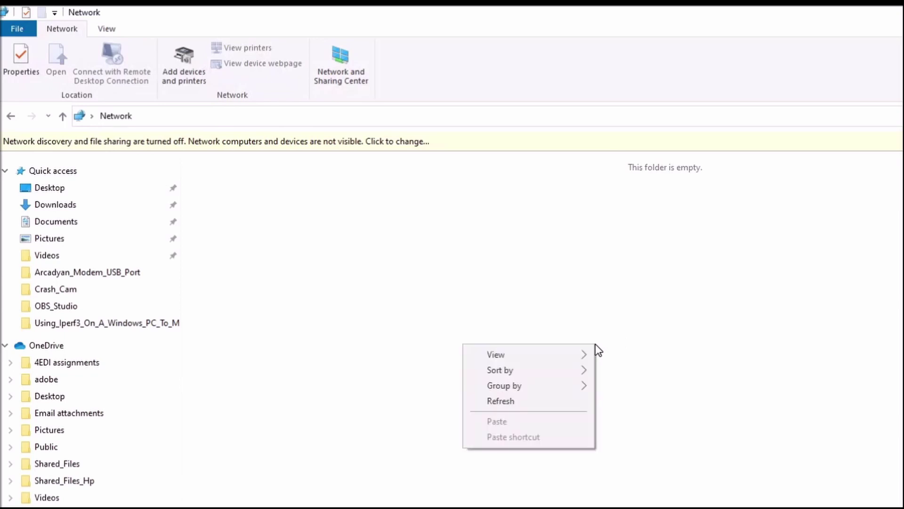
pyautogui.click(510, 402)
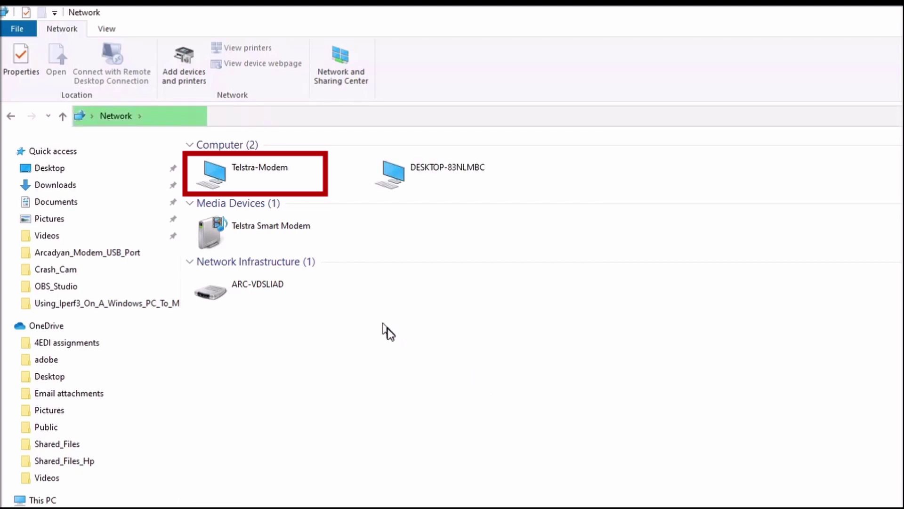
pyautogui.doubleClick(220, 174)
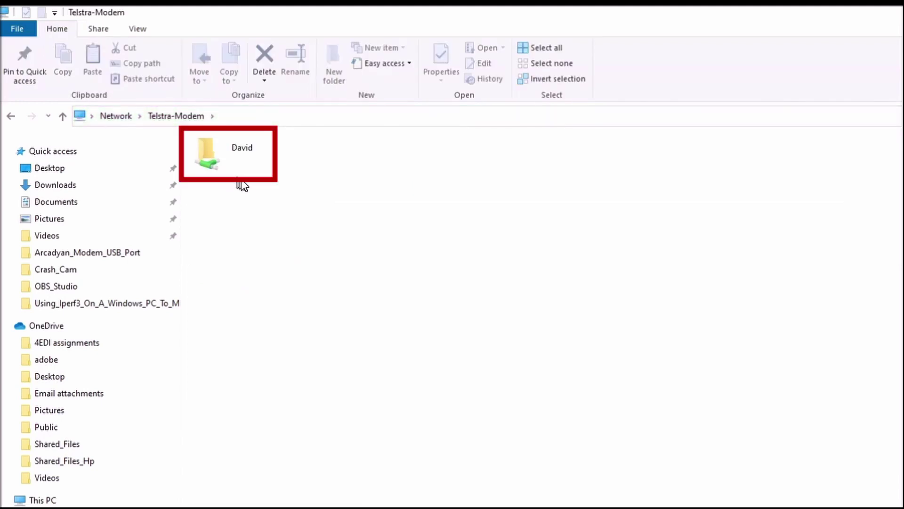
pyautogui.doubleClick(206, 153)
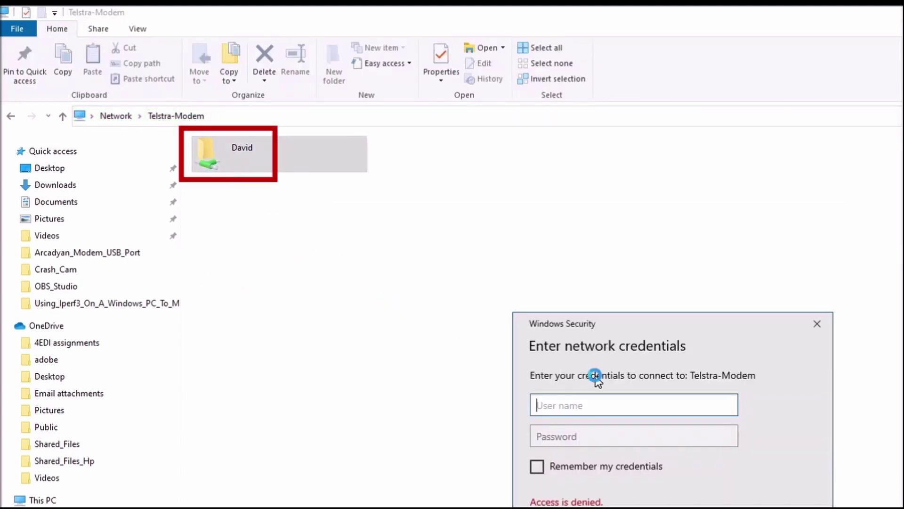
# Step: Enter the Samba username and password as network credentials for Telstra-Modem and confirm them
pyautogui.write('David')
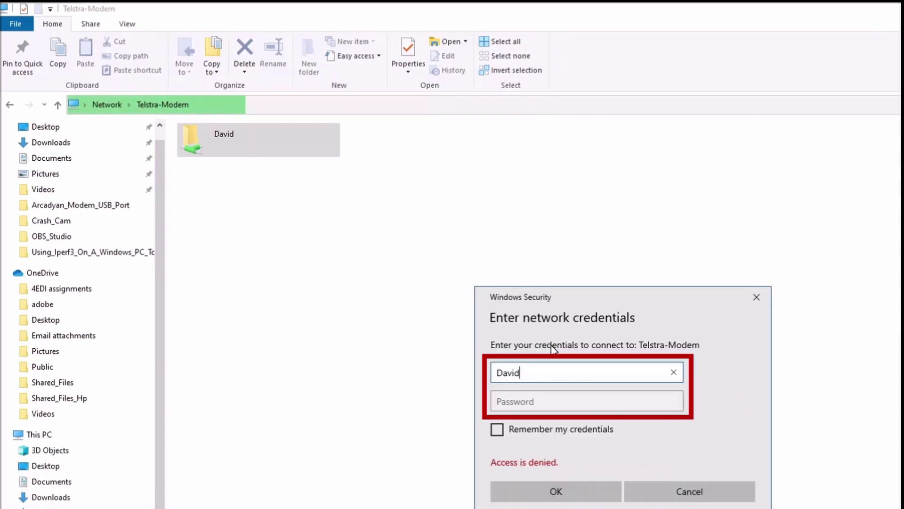
pyautogui.press('Tab')
pyautogui.write('••••••')
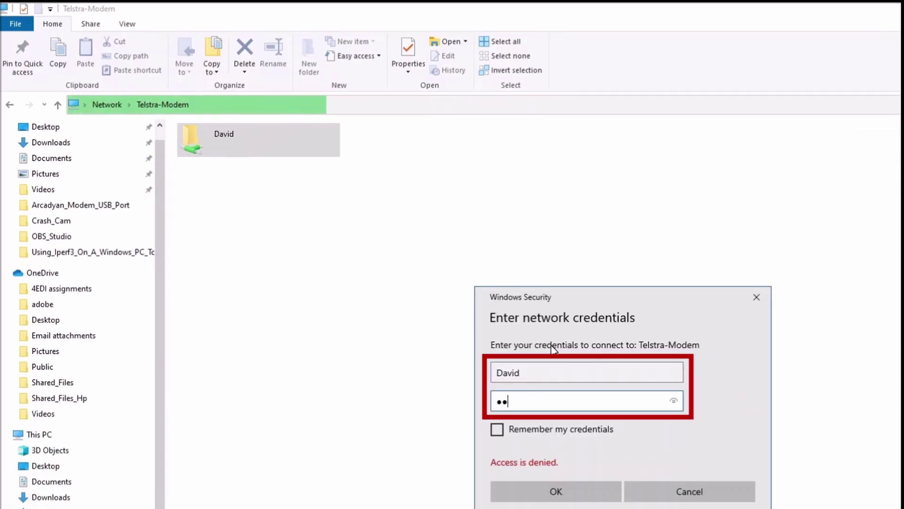
pyautogui.write('•••')
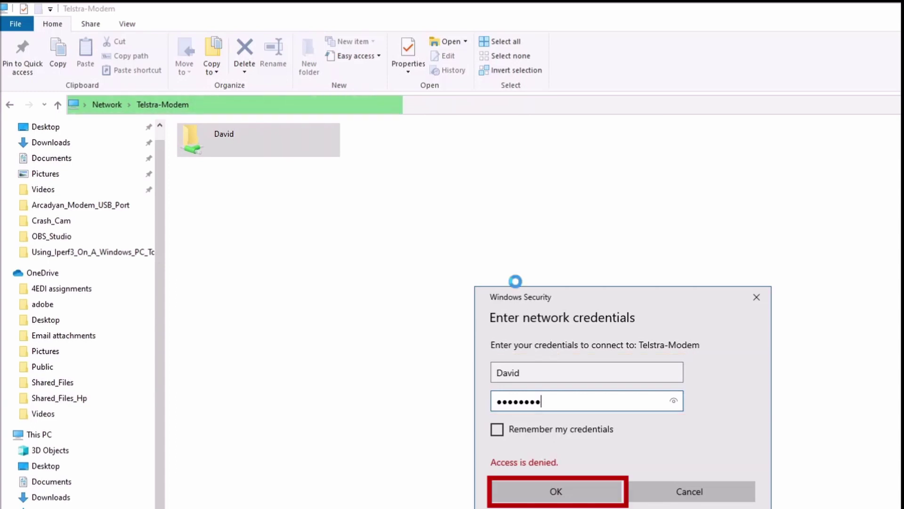
pyautogui.click(582, 498)
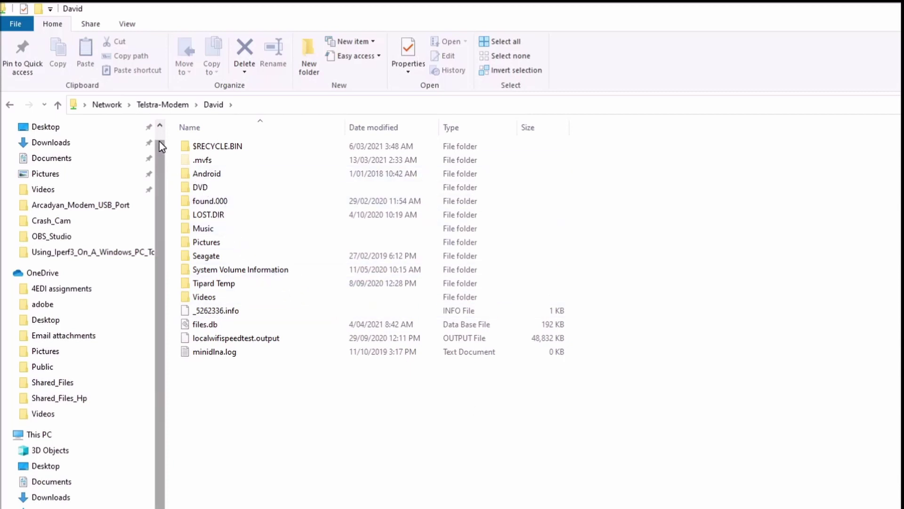
# Step: Copy Enfield_Library_08072014.mp4 from the local Videos > Crash_Cam folder into the user's shared folder on Telstra-Modem
pyautogui.click(9, 272)
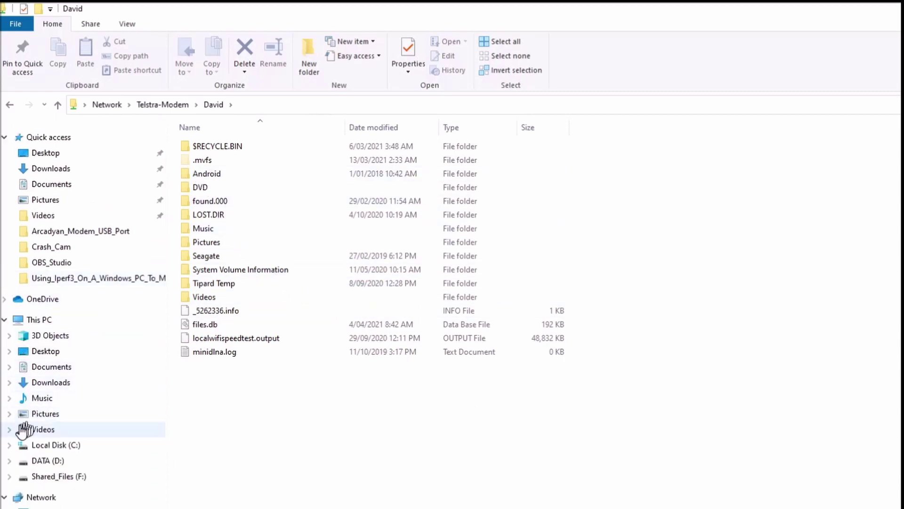
pyautogui.click(10, 430)
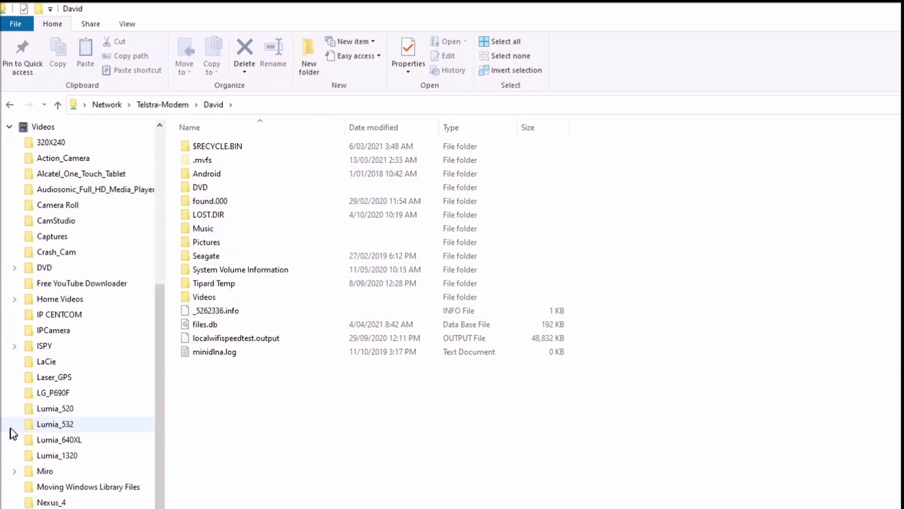
pyautogui.click(42, 254)
pyautogui.rightClick(214, 165)
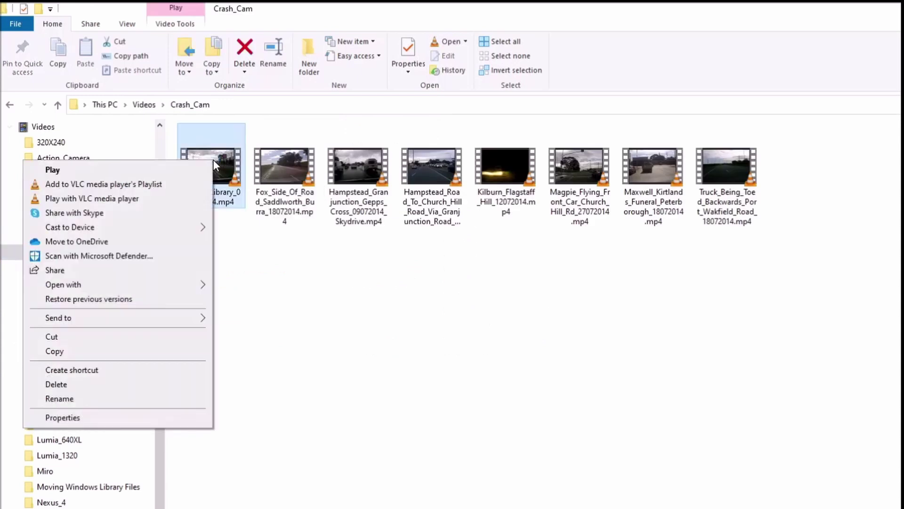
pyautogui.click(76, 350)
pyautogui.click(10, 104)
pyautogui.rightClick(298, 435)
pyautogui.click(200, 505)
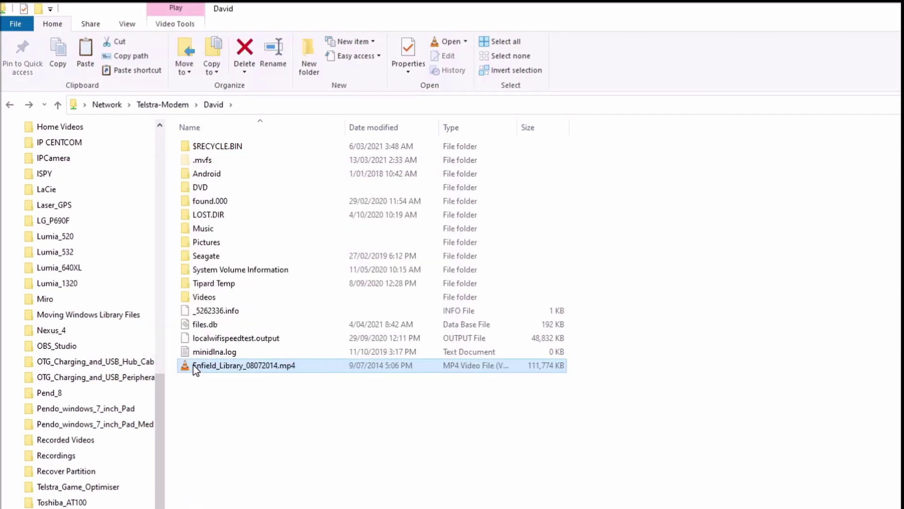
# Step: Move Enfield_Library_08072014.mp4 from the user's shared modem folder back to Crash_Cam, replacing the file in the destination
pyautogui.rightClick(194, 367)
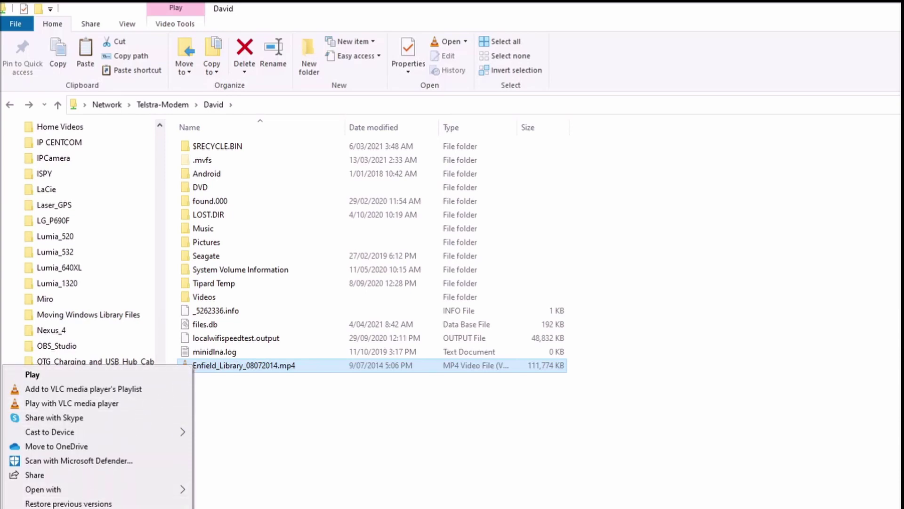
pyautogui.press('Escape')
pyautogui.click(28, 105)
pyautogui.rightClick(275, 294)
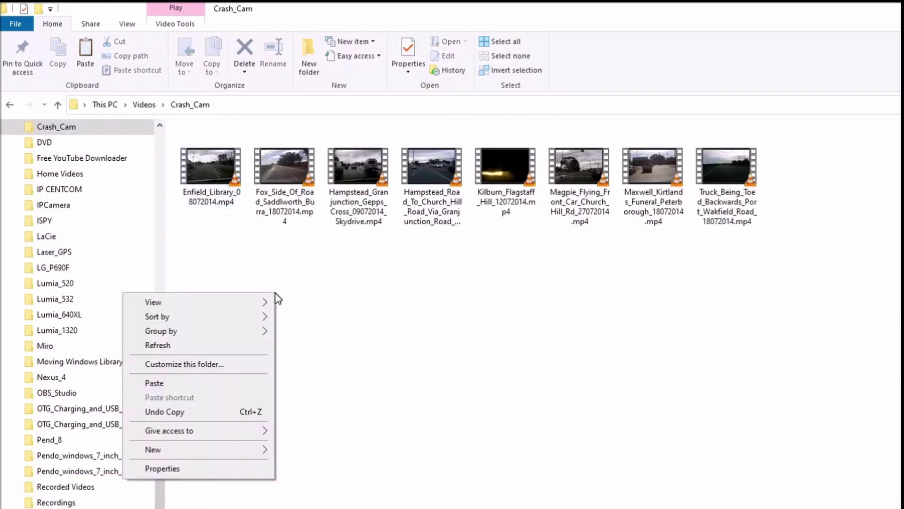
pyautogui.click(171, 382)
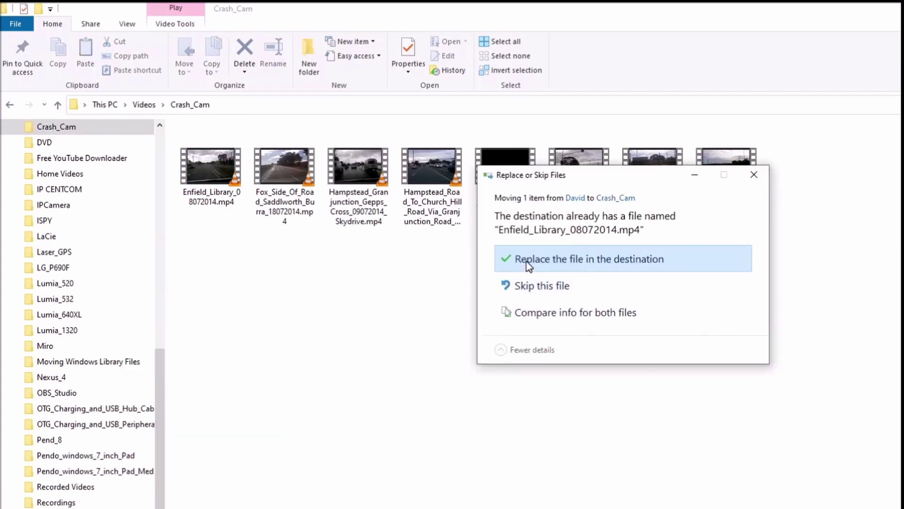
pyautogui.click(527, 261)
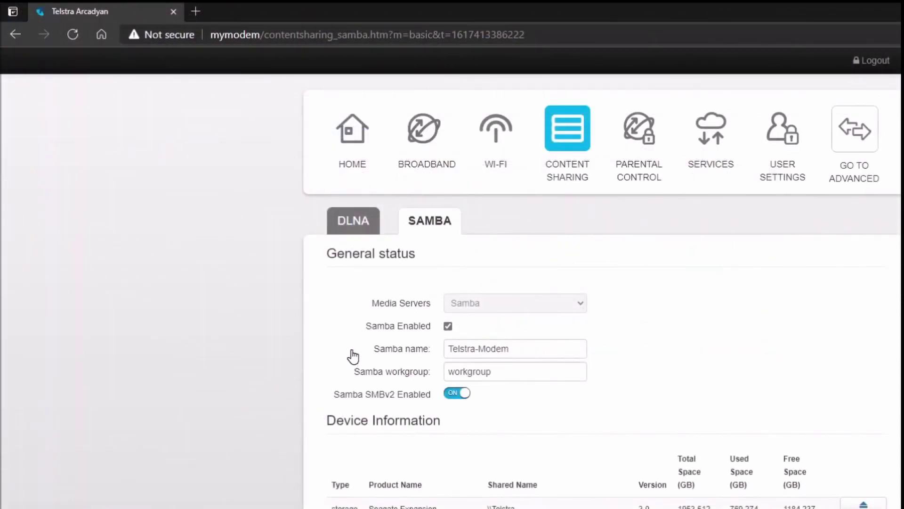
# Step: Switch off Samba SMBv2 in the modem's Samba content sharing settings
pyautogui.click(454, 395)
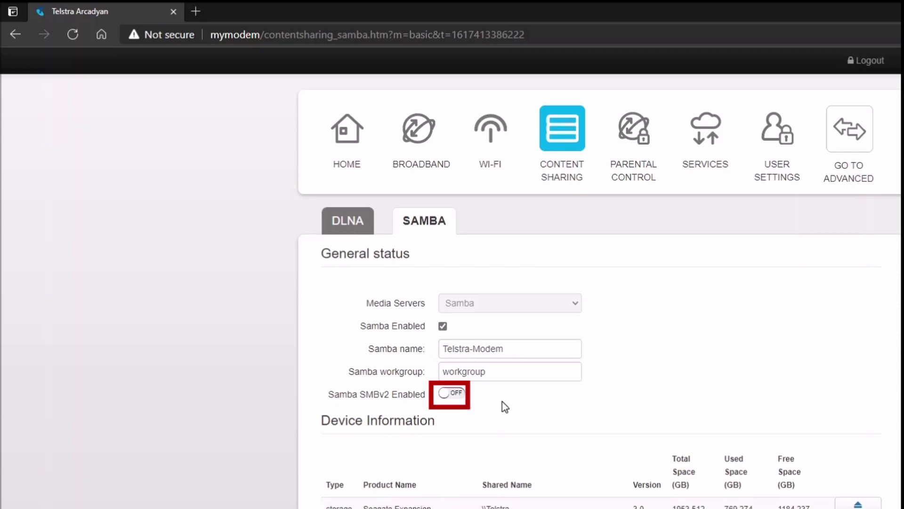
pyautogui.click(459, 396)
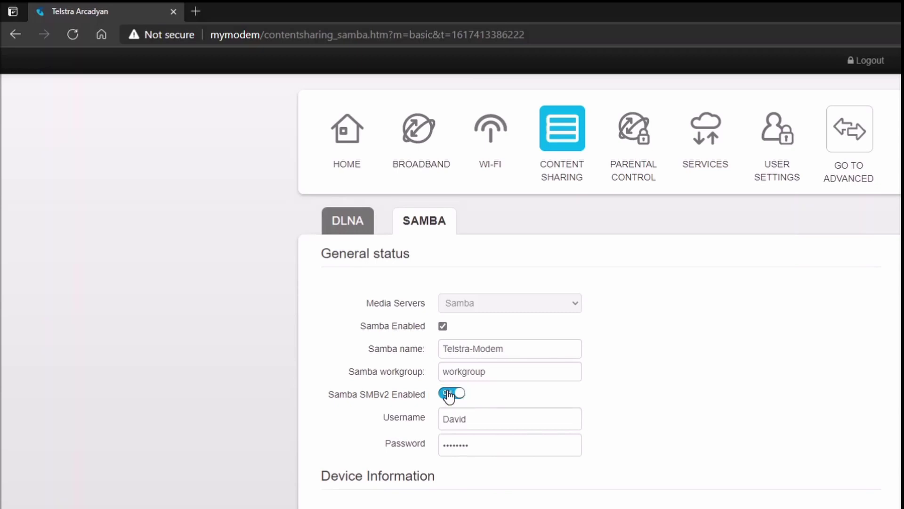
pyautogui.click(449, 394)
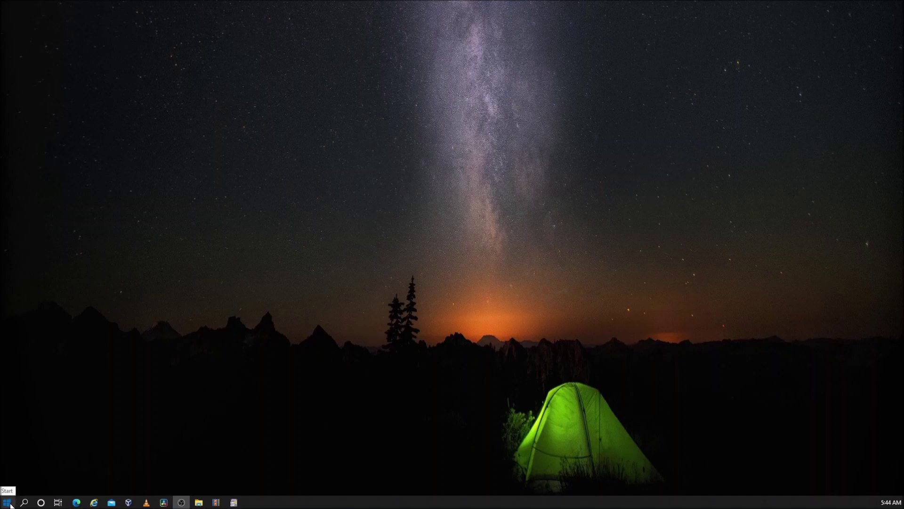
# Step: Search Windows for "turn" and open Turn Windows features on or off
pyautogui.click(7, 502)
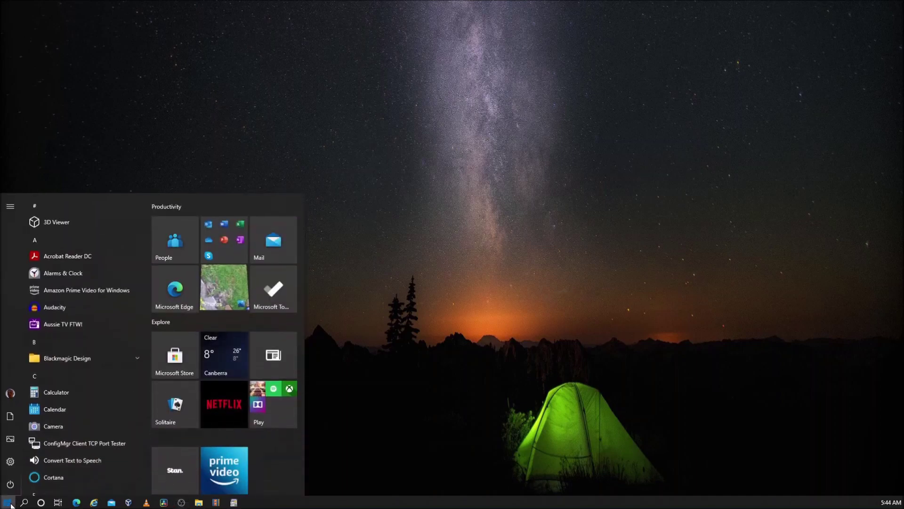
pyautogui.write('tur')
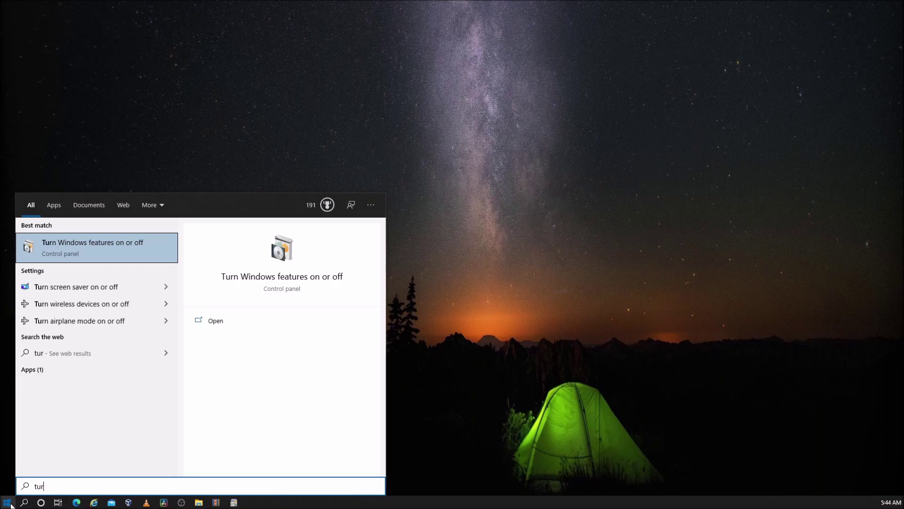
pyautogui.write('n')
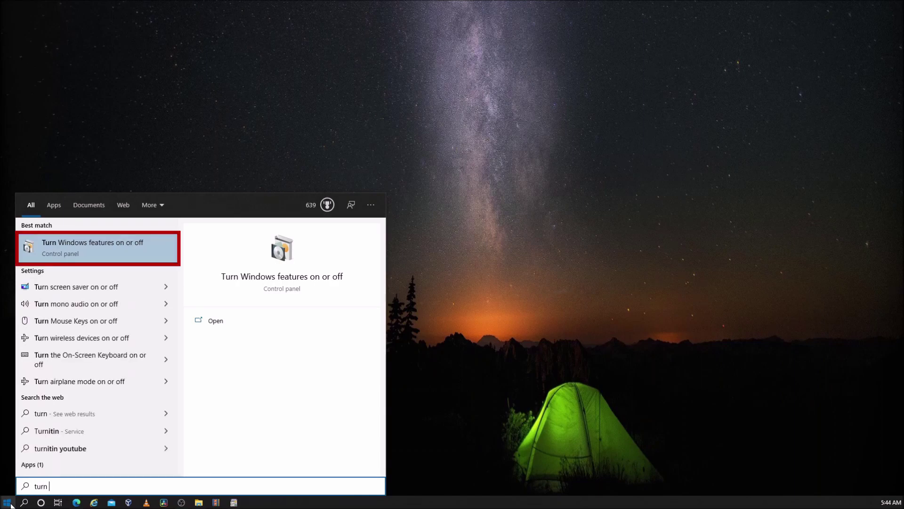
pyautogui.click(64, 243)
# Step: Enable SMB 1.0/CIFS Automatic Removal and SMB 1.0/CIFS Client under SMB 1.0/CIFS File Sharing Support and apply the feature changes
pyautogui.scroll(-1, 391, 267)
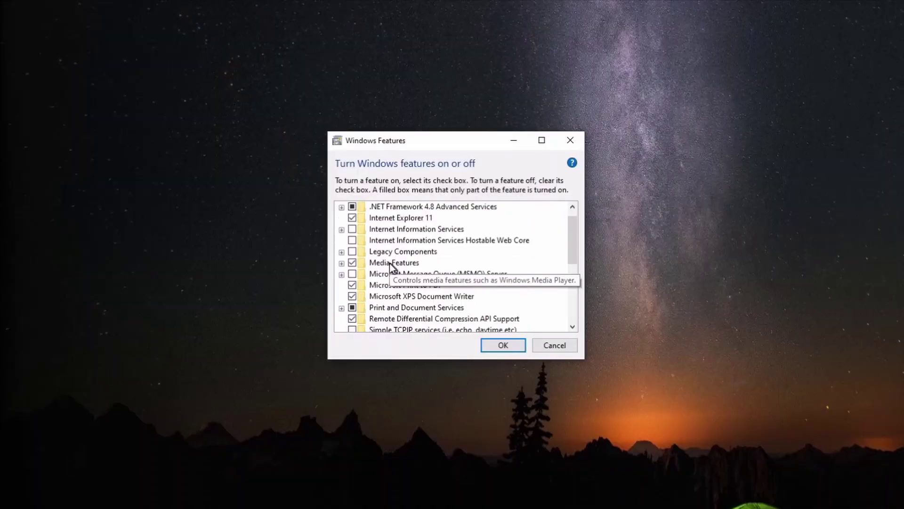
pyautogui.scroll(-3, 391, 266)
pyautogui.scroll(-2, 385, 266)
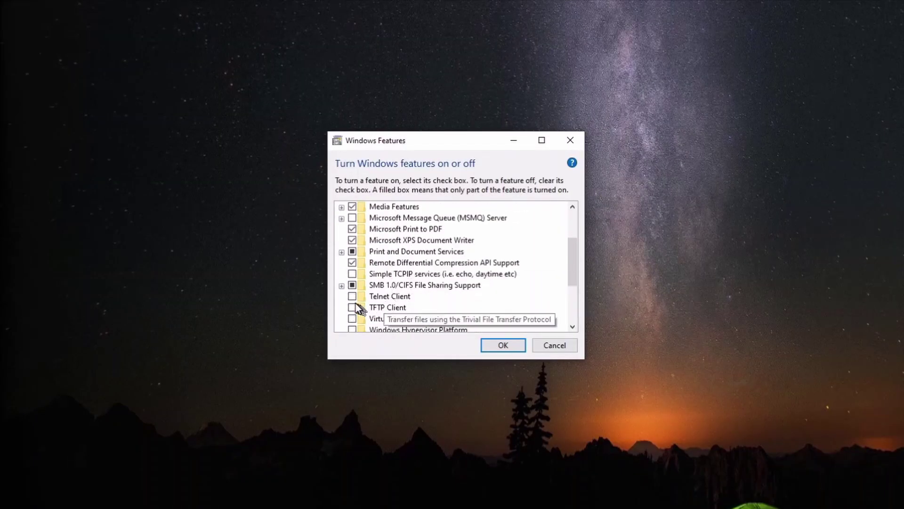
pyautogui.click(341, 286)
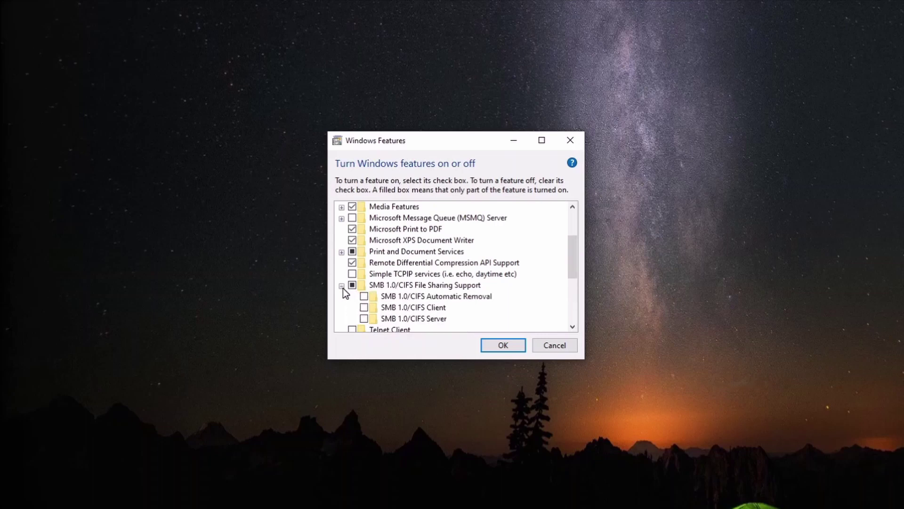
pyautogui.click(364, 297)
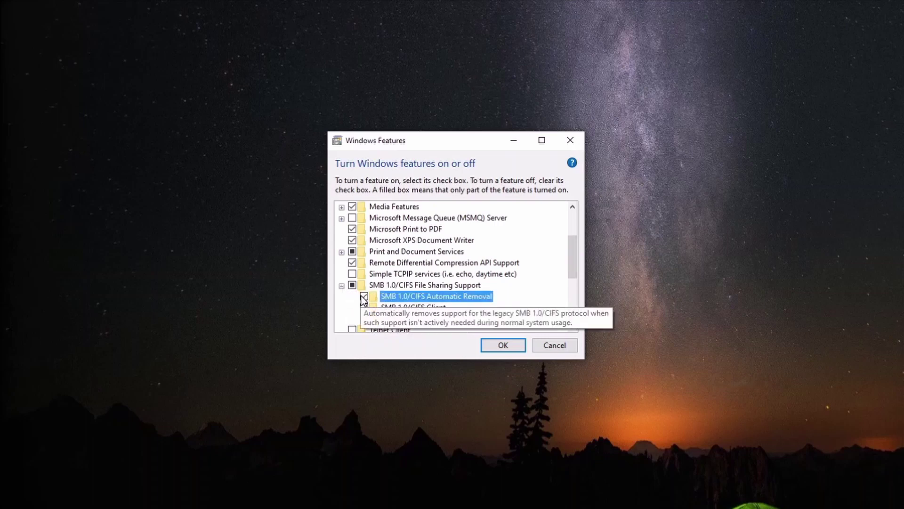
pyautogui.click(364, 307)
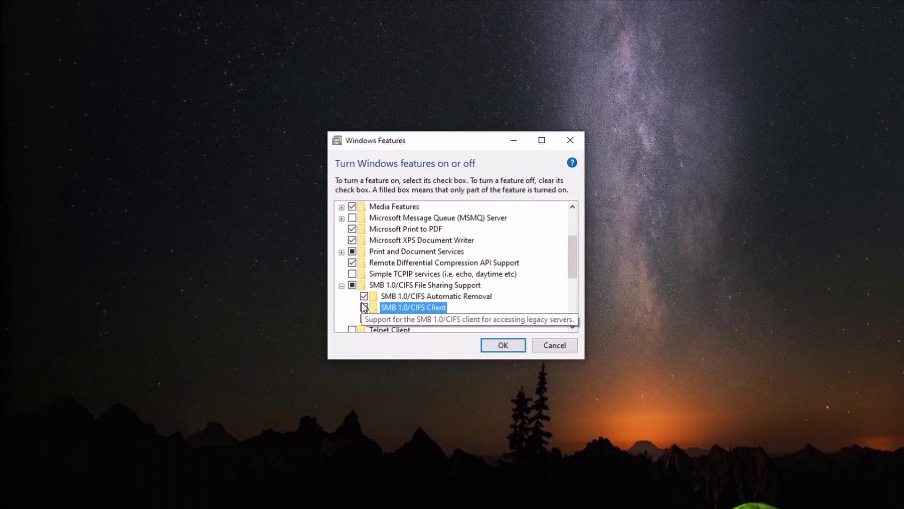
pyautogui.click(503, 346)
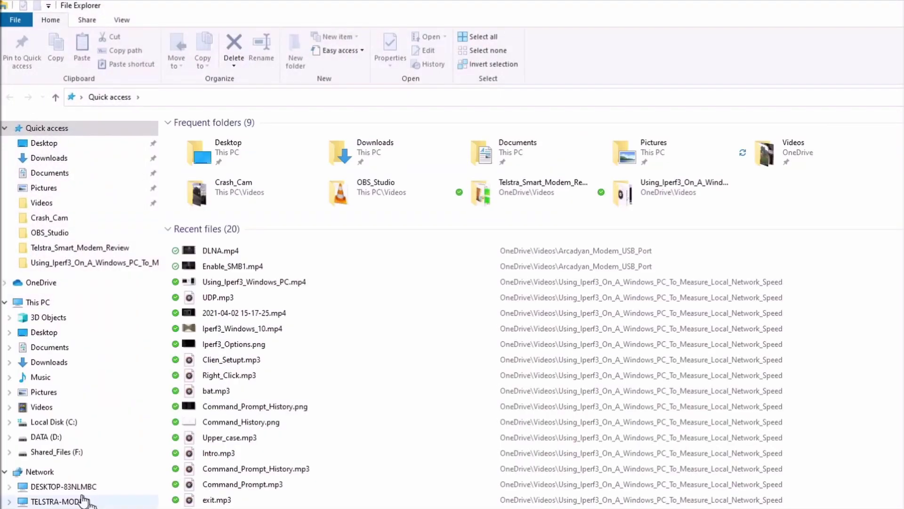
# Step: Browse the network to TELSTRA-MODEM in File Explorer and open its SeagateExpansionDrive share
pyautogui.click(38, 473)
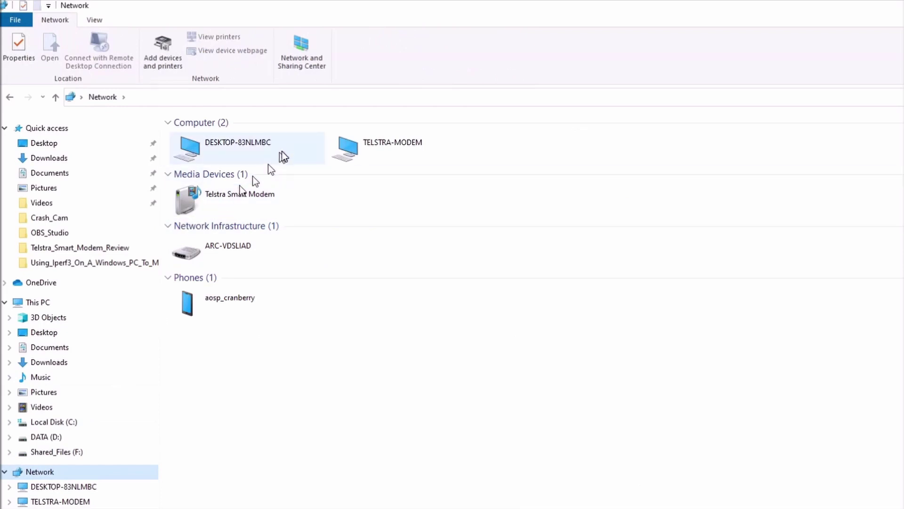
pyautogui.doubleClick(346, 149)
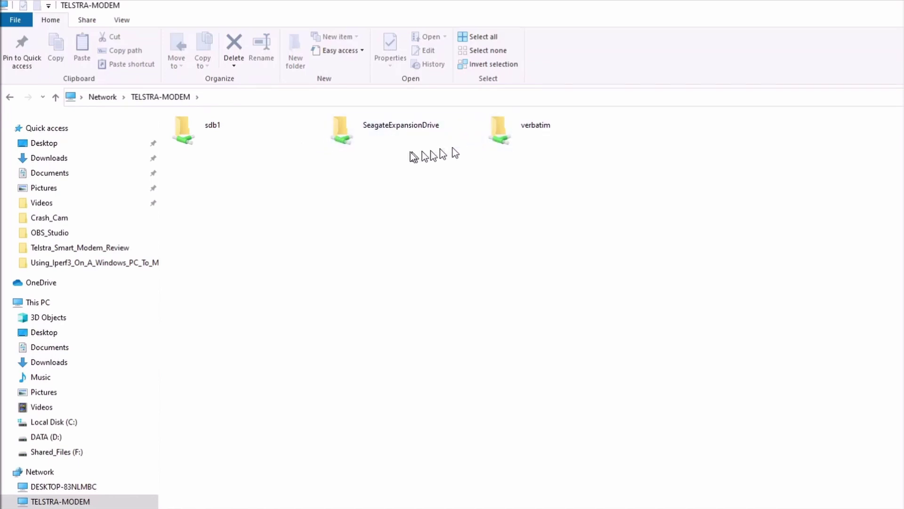
pyautogui.click(345, 131)
pyautogui.doubleClick(345, 131)
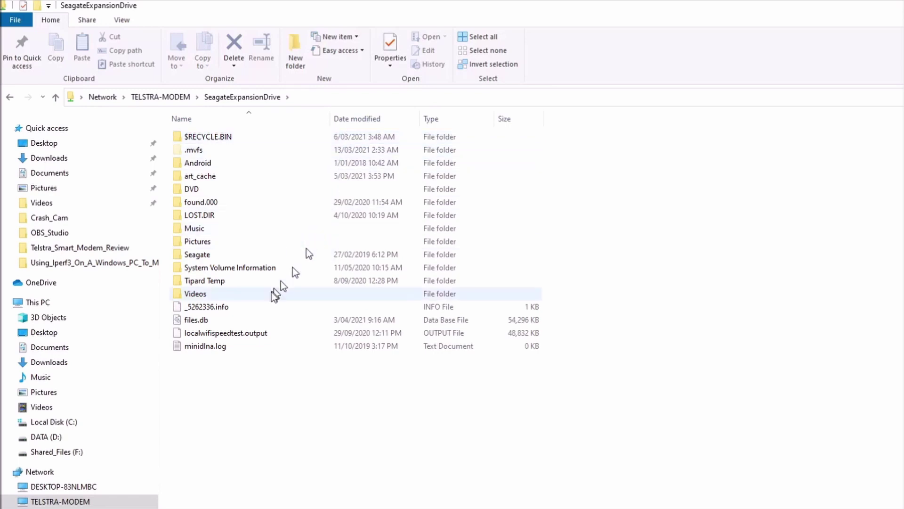
# Step: Copy Enfield_Library_08072014.mp4 from Videos > Crash_Cam into the SeagateExpansionDrive share on TELSTRA-MODEM
pyautogui.click(10, 408)
pyautogui.click(26, 238)
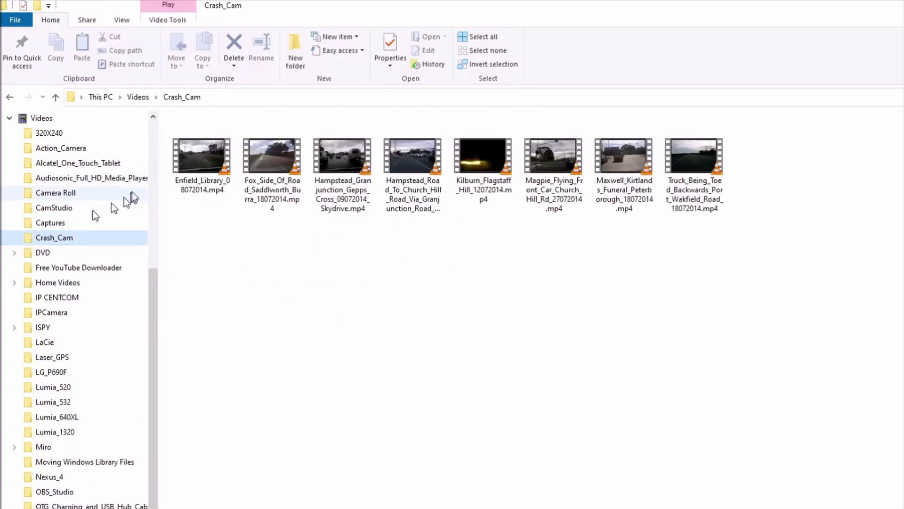
pyautogui.rightClick(185, 165)
pyautogui.click(47, 343)
pyautogui.click(9, 97)
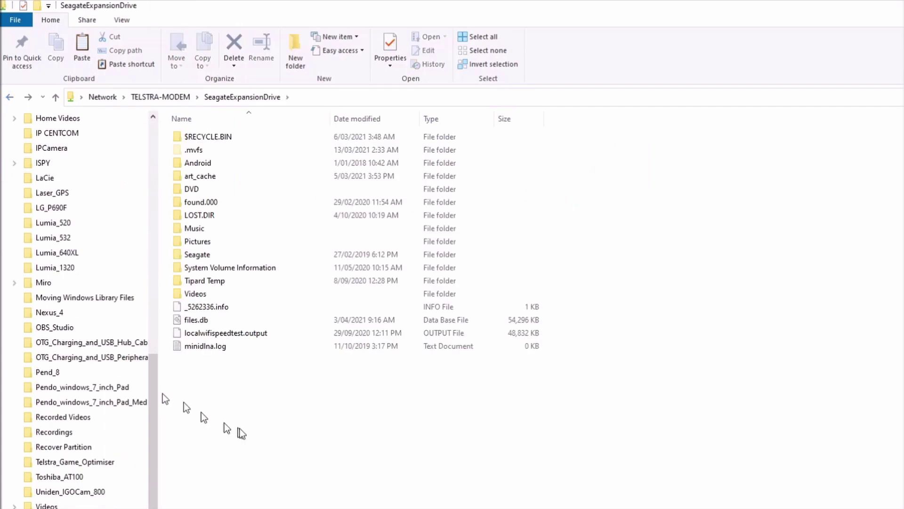
pyautogui.rightClick(275, 433)
pyautogui.click(180, 507)
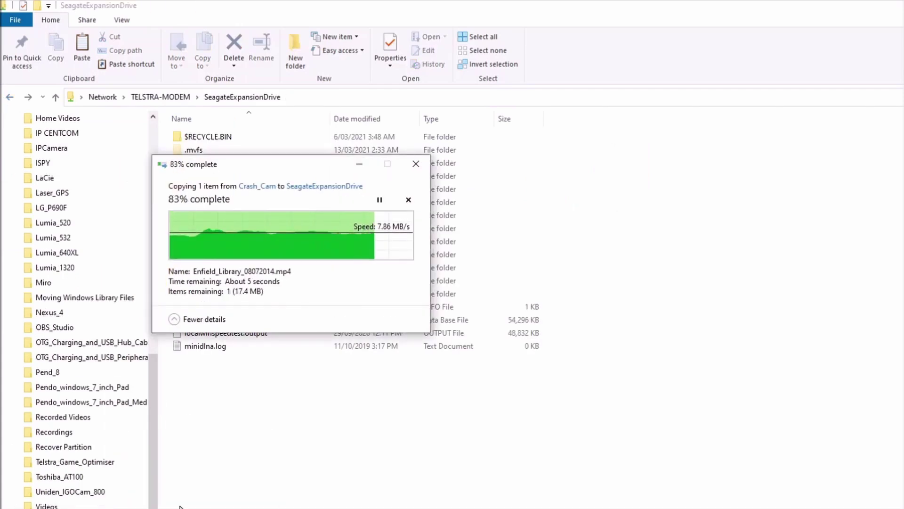
# Step: Move Enfield_Library_08072014.mp4 from SeagateExpansionDrive back to Crash_Cam, replacing the file in the destination
pyautogui.rightClick(188, 363)
pyautogui.press('Escape')
pyautogui.scroll(2, 26, 230)
pyautogui.click(42, 150)
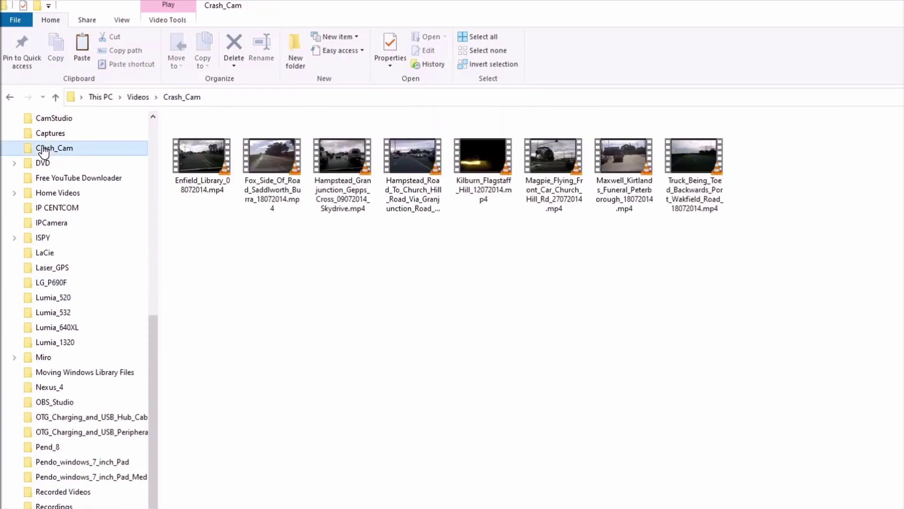
pyautogui.rightClick(397, 353)
pyautogui.click(288, 441)
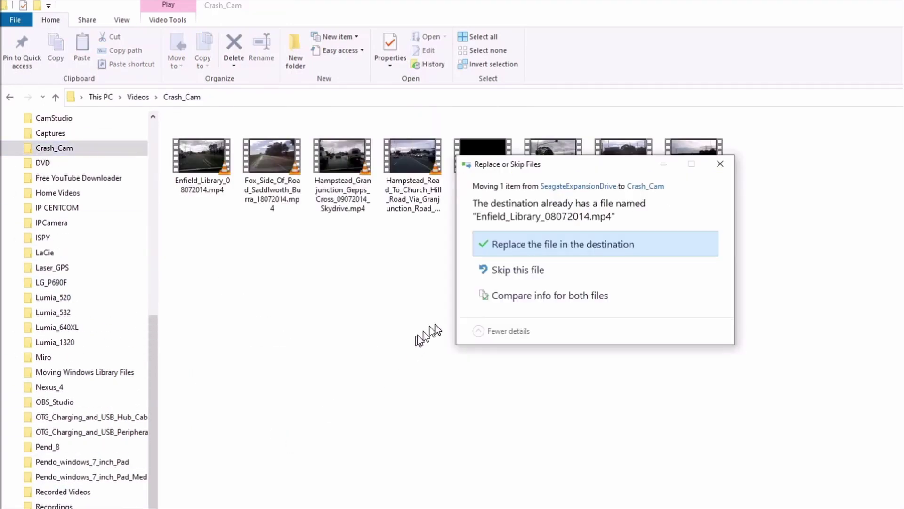
pyautogui.click(542, 244)
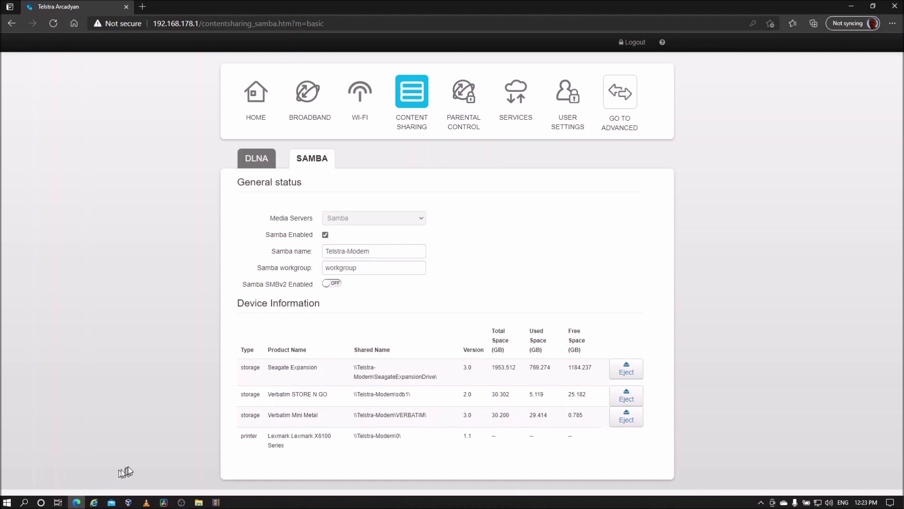
# Step: Eject the Verbatim Mini Metal storage device on the modem's Samba page and reload the page
pyautogui.click(627, 419)
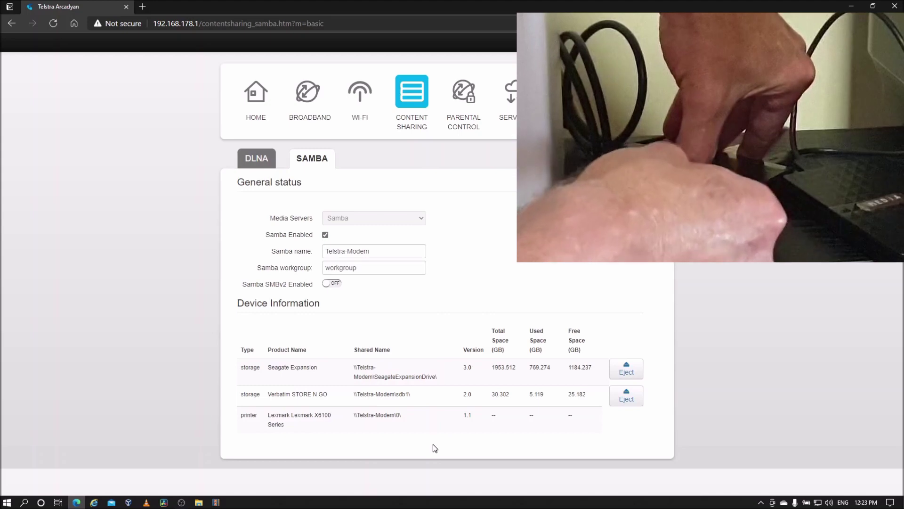
pyautogui.click(55, 24)
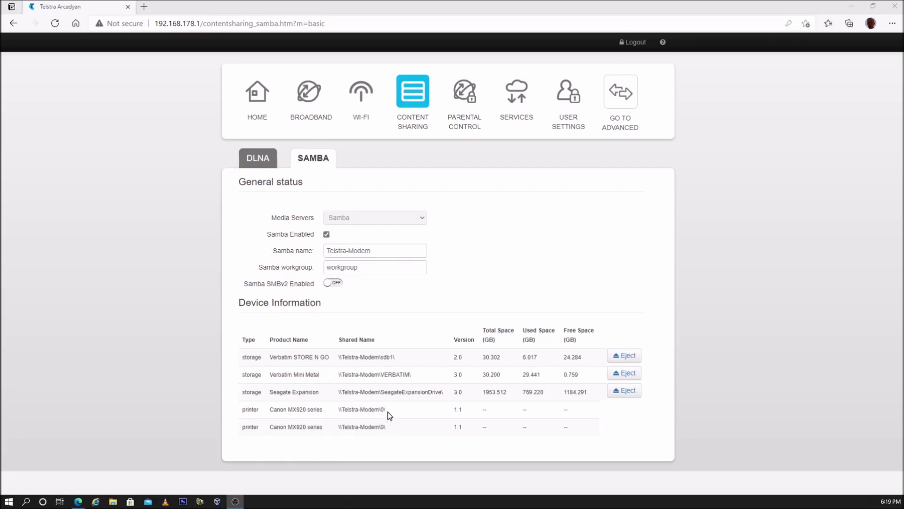
# Step: Open Printers & scanners in Windows Settings and start adding a printer that isn't listed
pyautogui.moveTo(384, 412); pyautogui.dragTo(346, 411)
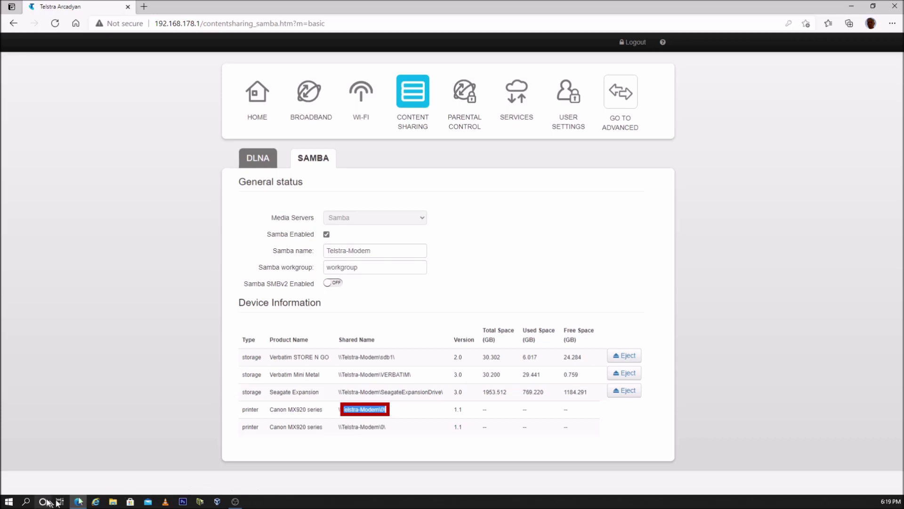
pyautogui.click(9, 503)
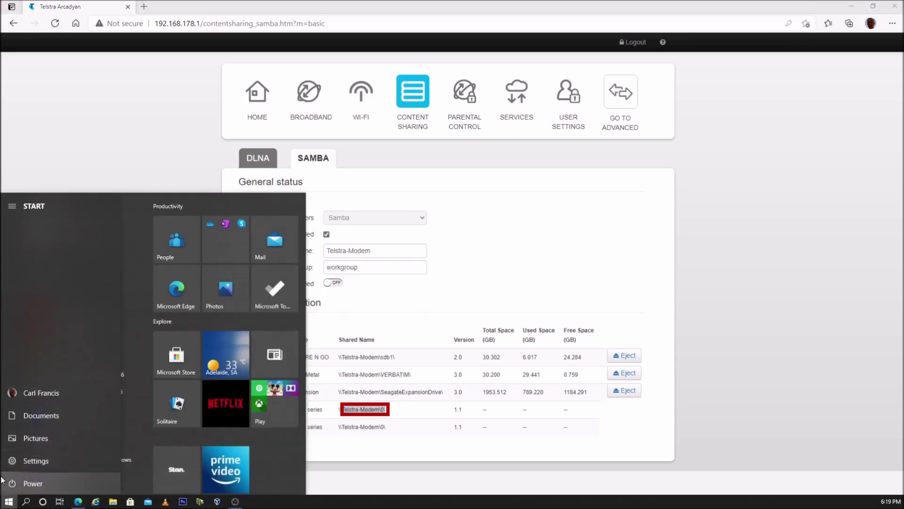
pyautogui.click(24, 466)
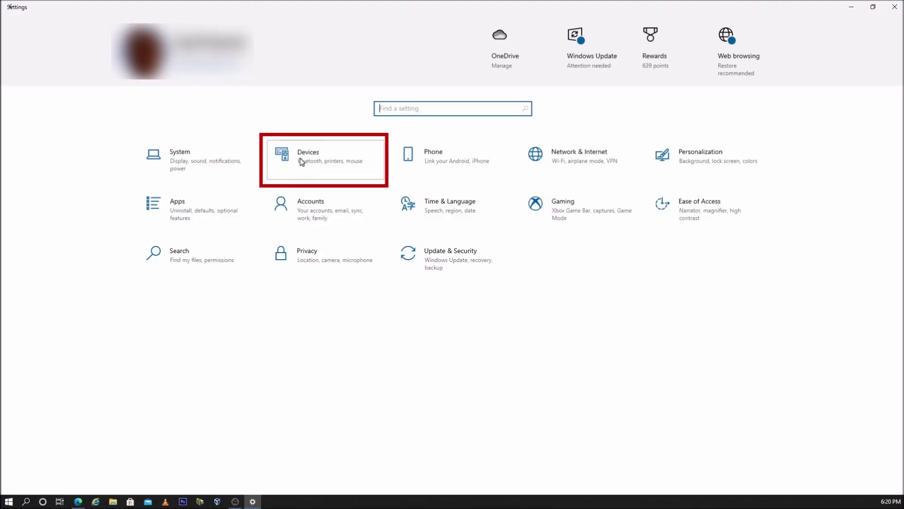
pyautogui.click(300, 157)
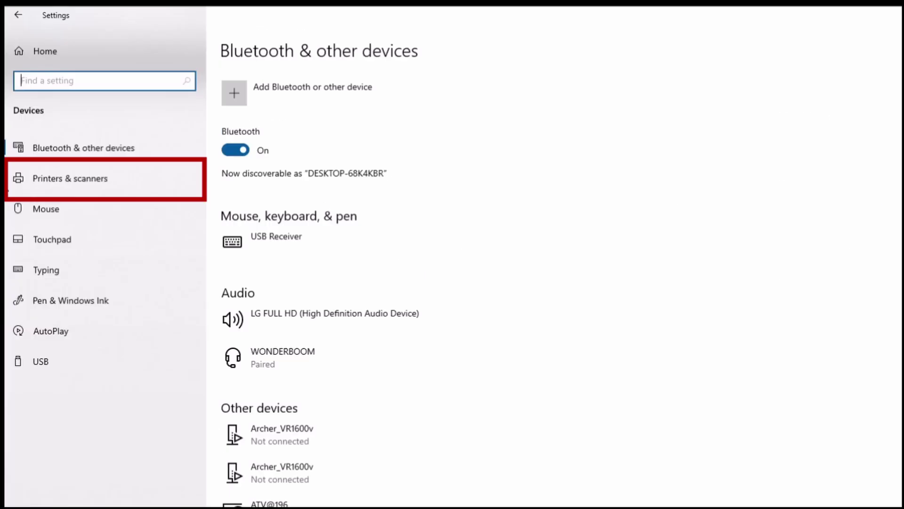
pyautogui.click(37, 178)
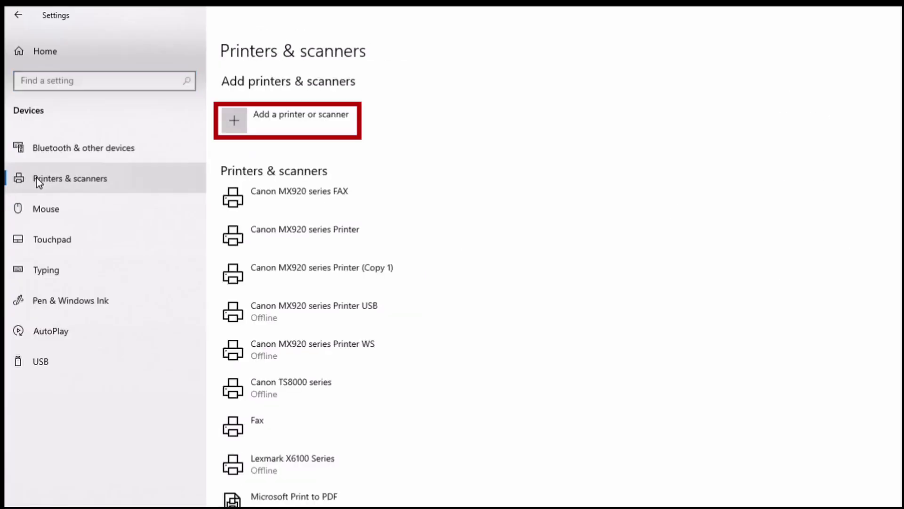
pyautogui.click(234, 125)
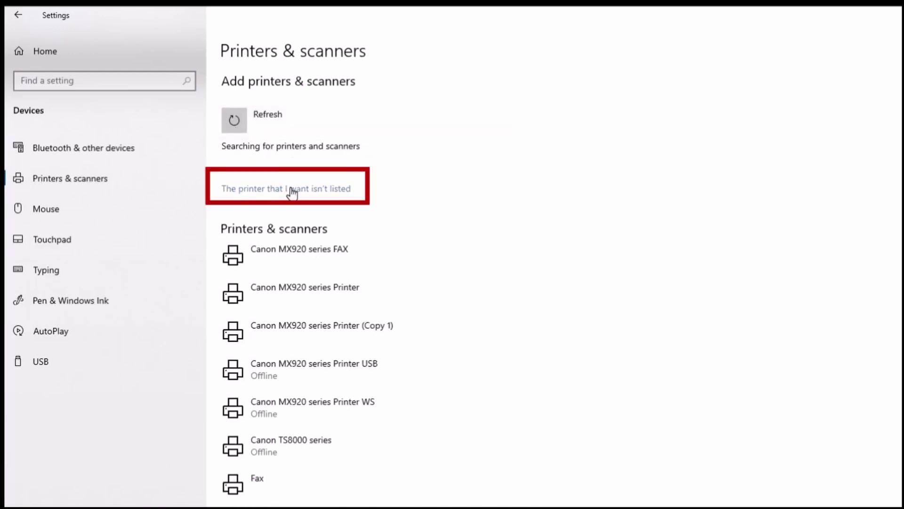
pyautogui.click(292, 191)
# Step: Choose to add the printer by TCP/IP address or hostname, using Telstra-Modem as the hostname and port name
pyautogui.click(480, 351)
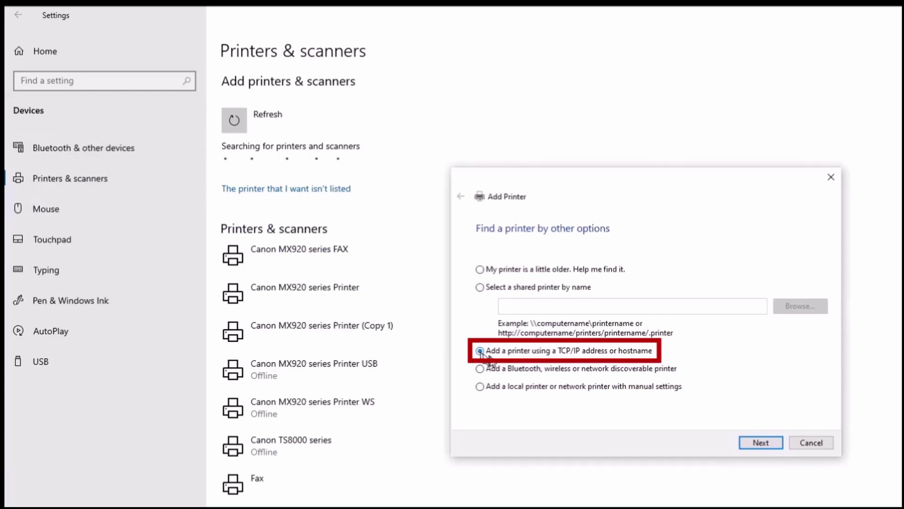
pyautogui.click(759, 443)
pyautogui.click(612, 285)
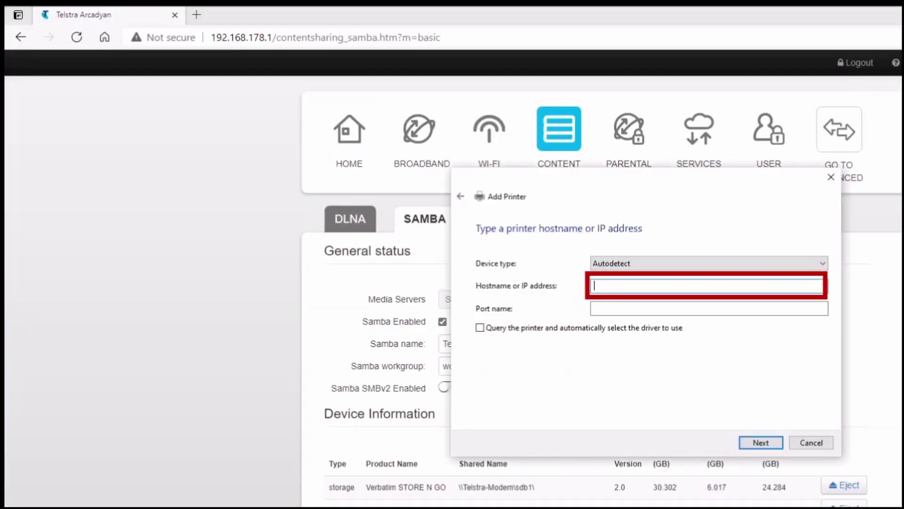
pyautogui.write('Telstra-Modem')
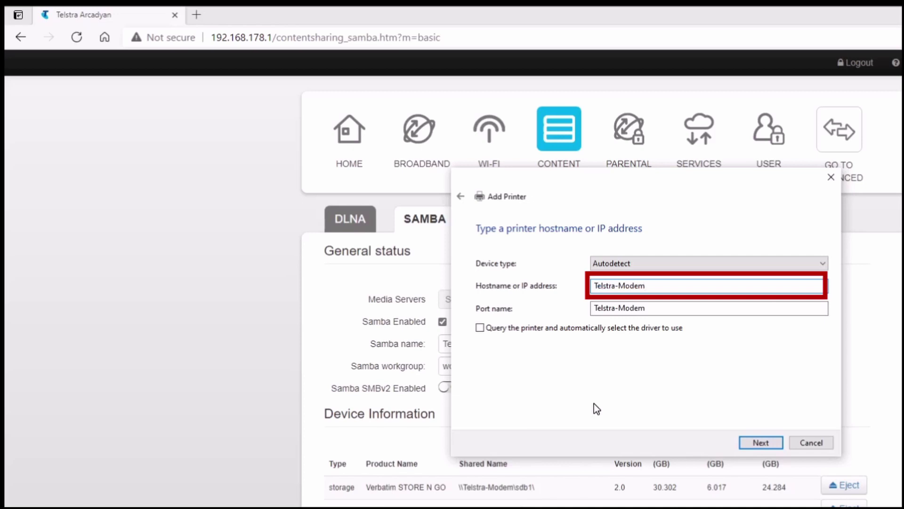
pyautogui.click(762, 443)
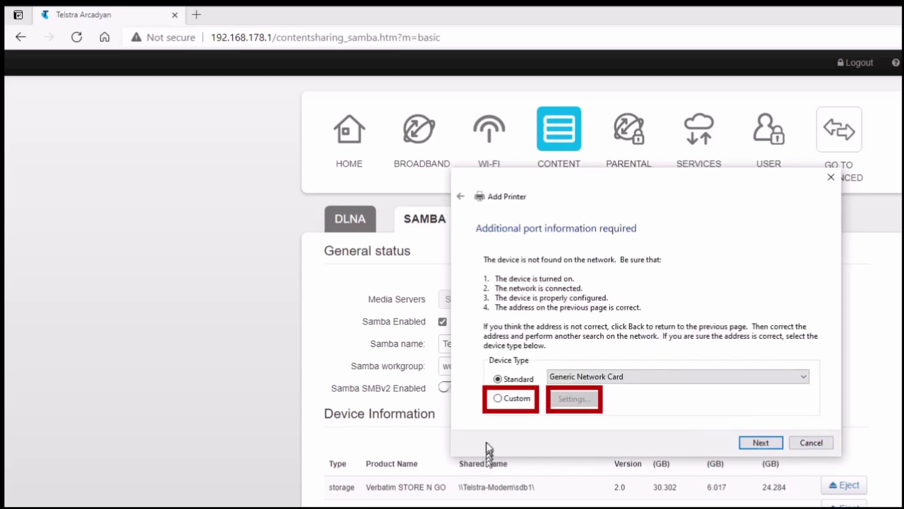
# Step: Configure a custom device type for the port with the LPR protocol and the queue name LPR_MX920
pyautogui.click(499, 399)
pyautogui.click(574, 399)
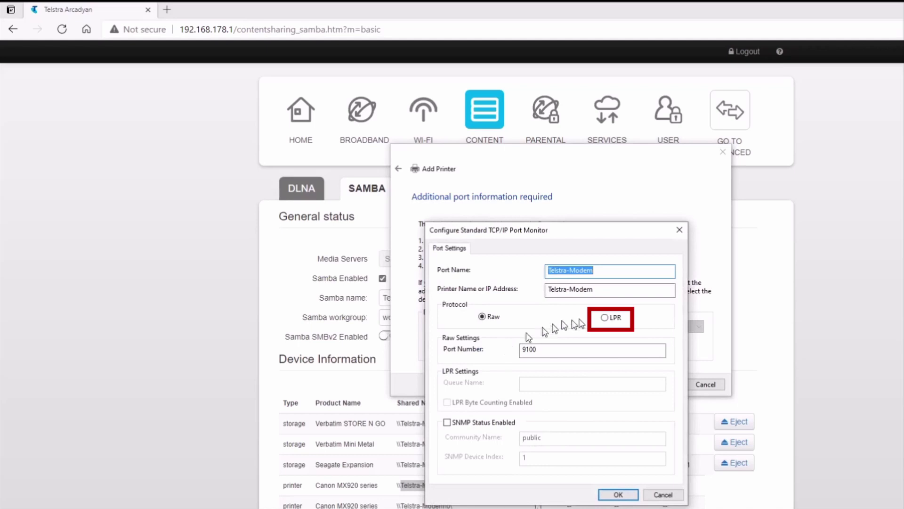
pyautogui.click(606, 318)
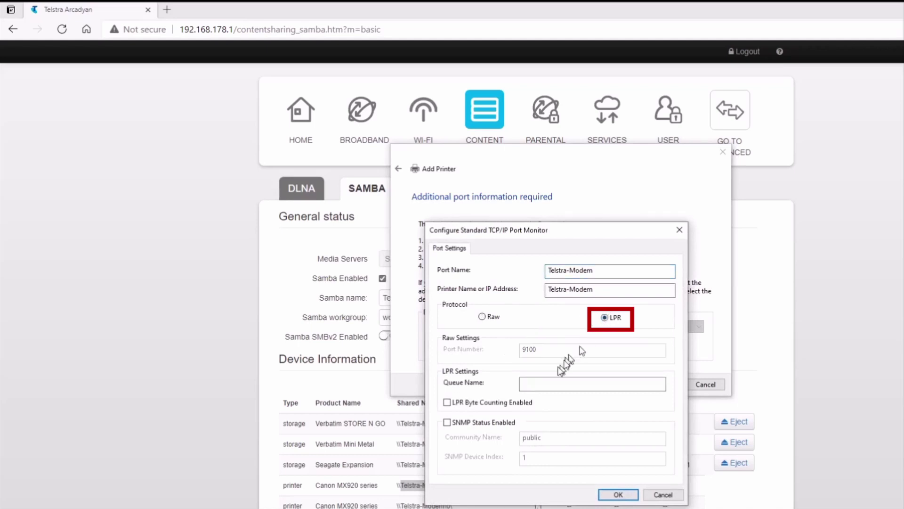
pyautogui.click(539, 382)
pyautogui.write('LPR')
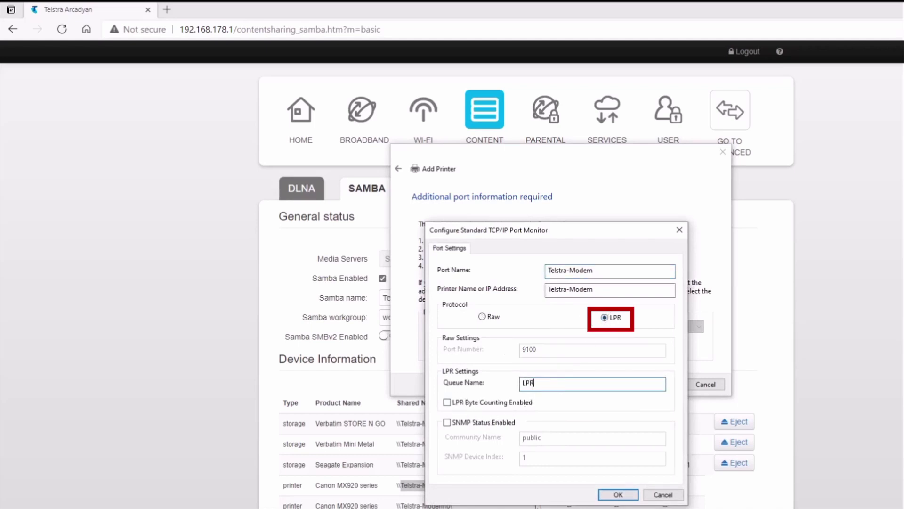
pyautogui.write('_MX920')
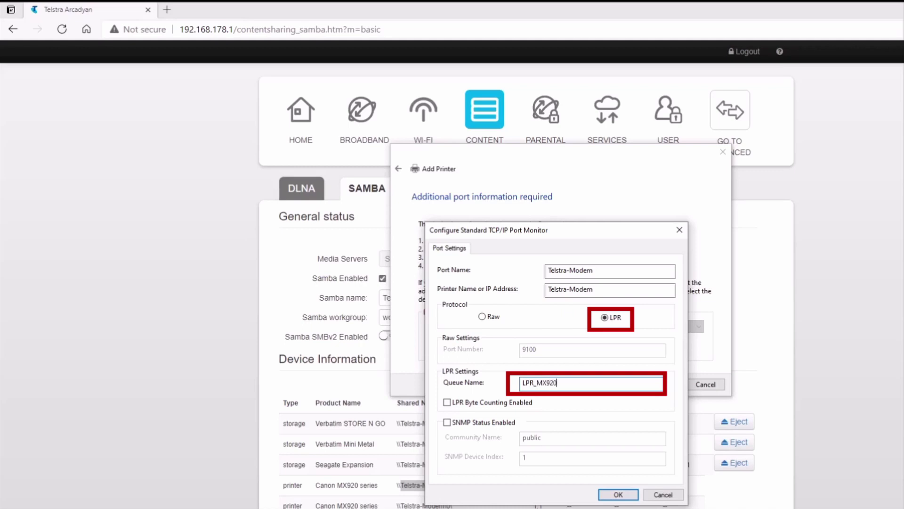
pyautogui.click(618, 494)
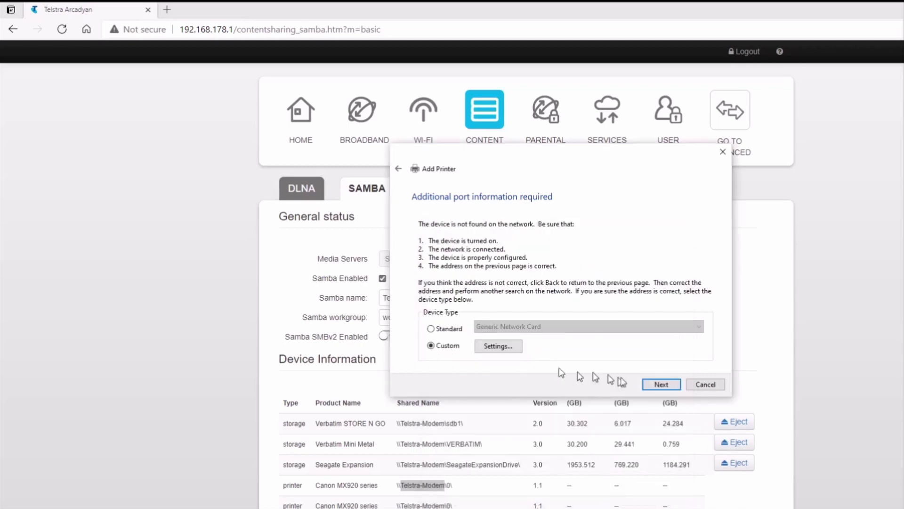
pyautogui.click(661, 384)
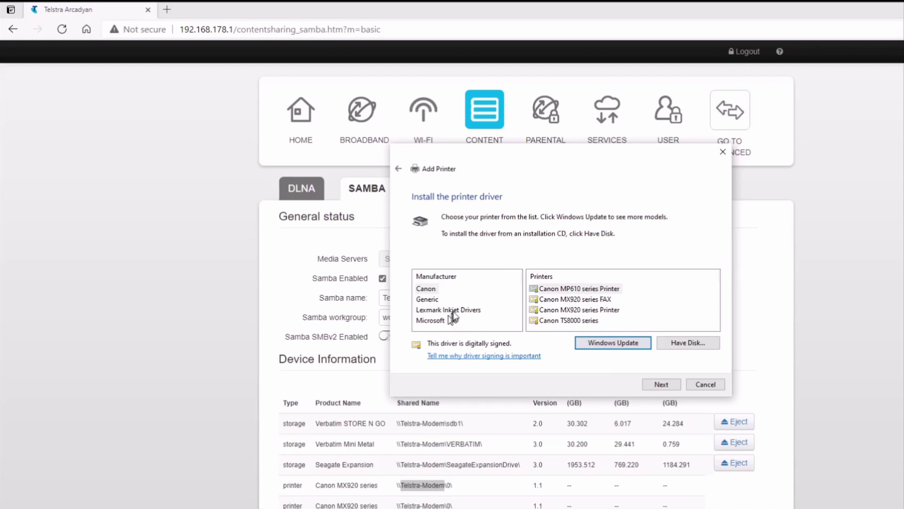
# Step: Select the Canon MX920 series Printer driver and name the printer Canon MX920 series Printer Network
pyautogui.click(557, 311)
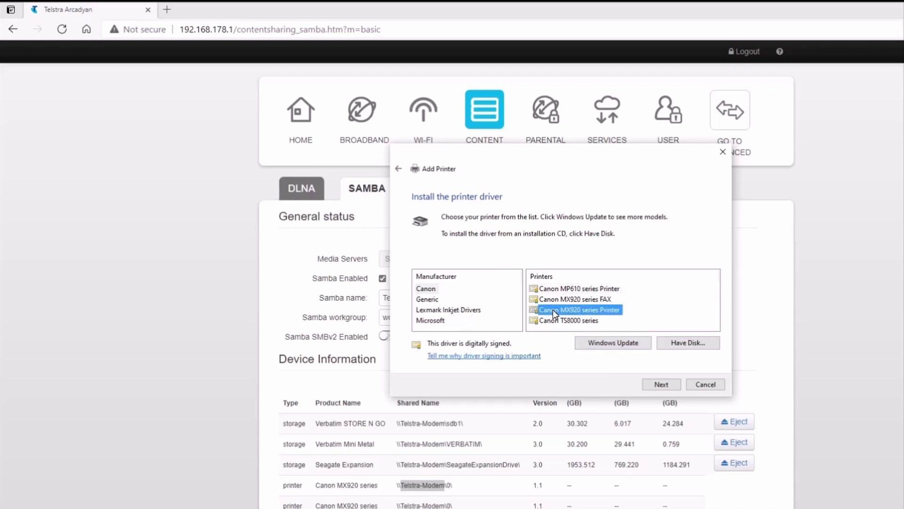
pyautogui.click(662, 385)
pyautogui.click(661, 383)
pyautogui.moveTo(565, 218); pyautogui.dragTo(604, 217)
pyautogui.write('Network')
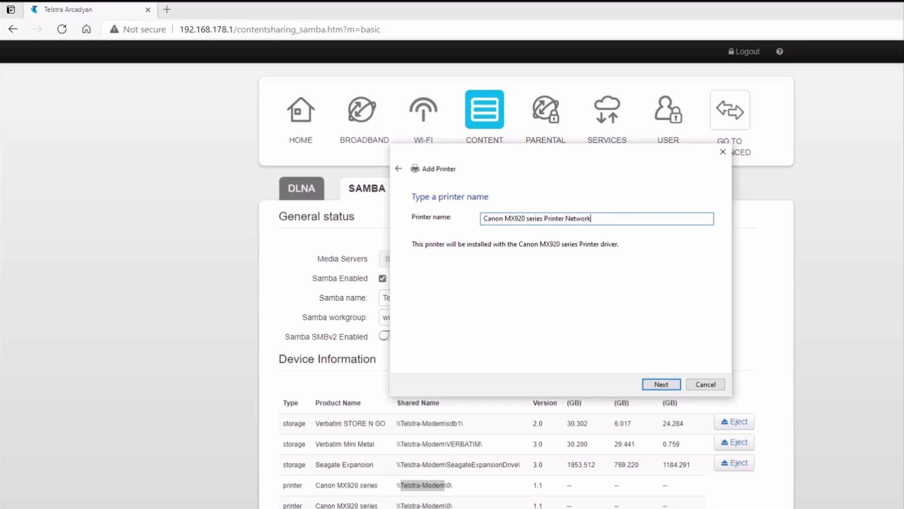
pyautogui.click(664, 387)
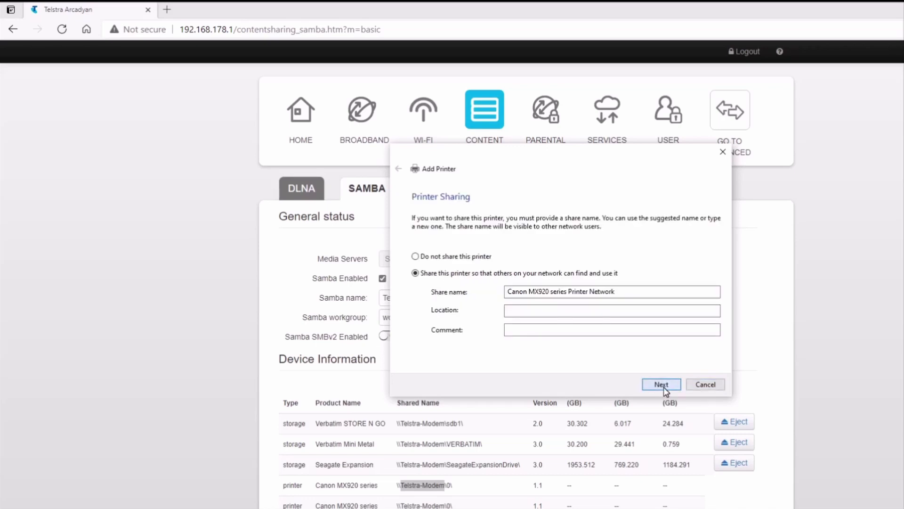
# Step: Share the printer on the network as Canon MX920 series Printer Network and print a test page
pyautogui.click(662, 385)
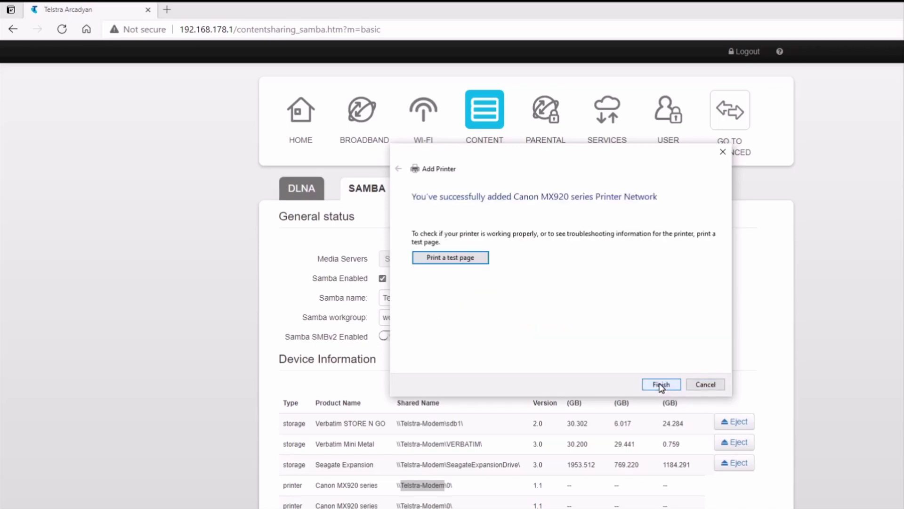
pyautogui.click(449, 258)
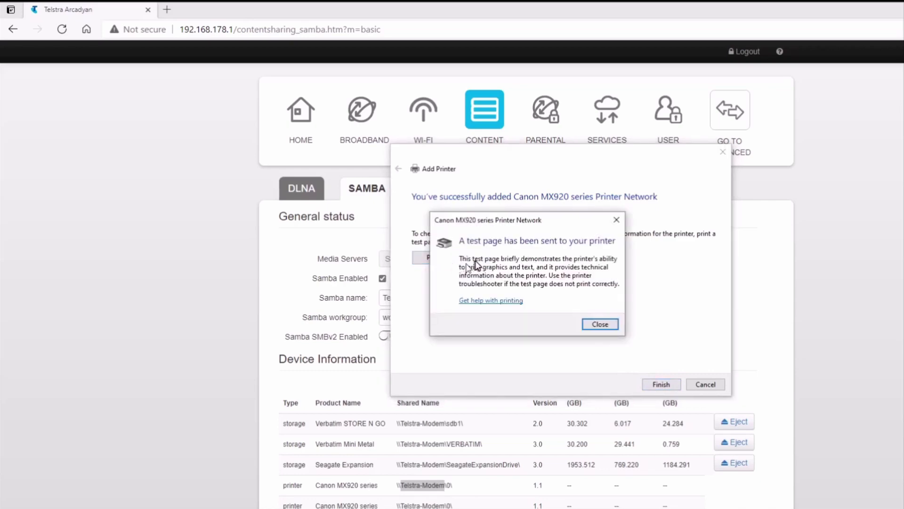
pyautogui.click(600, 324)
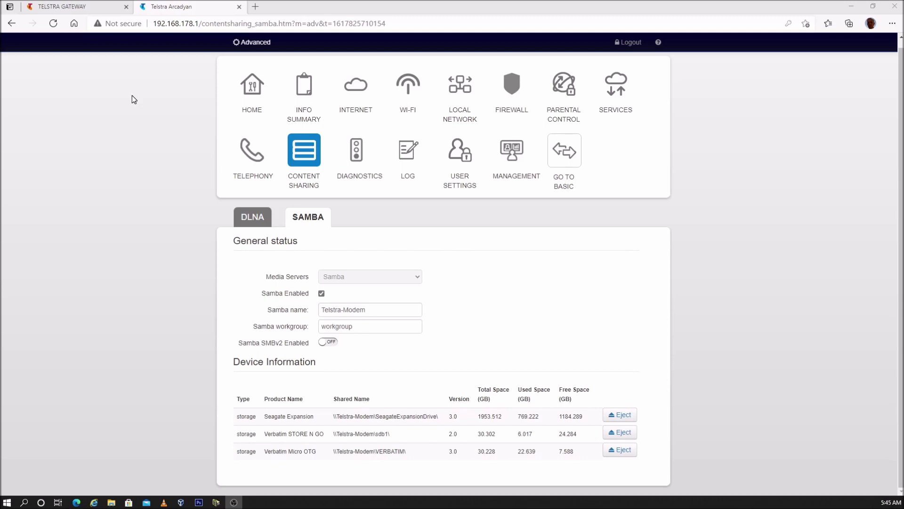
# Step: Reload the modem's Samba page in the browser, and open the modem's home page at 192.168.178.1
pyautogui.click(54, 23)
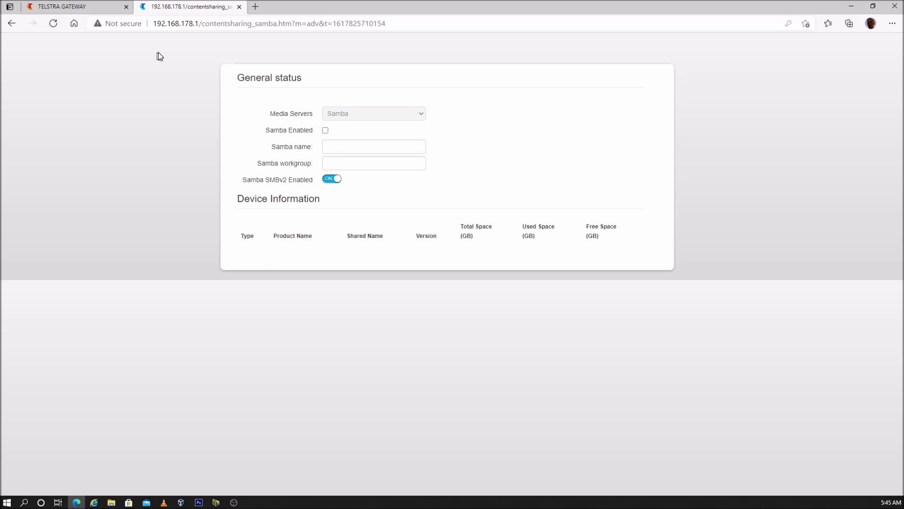
pyautogui.moveTo(199, 24); pyautogui.dragTo(418, 12)
pyautogui.press('BackSpace')
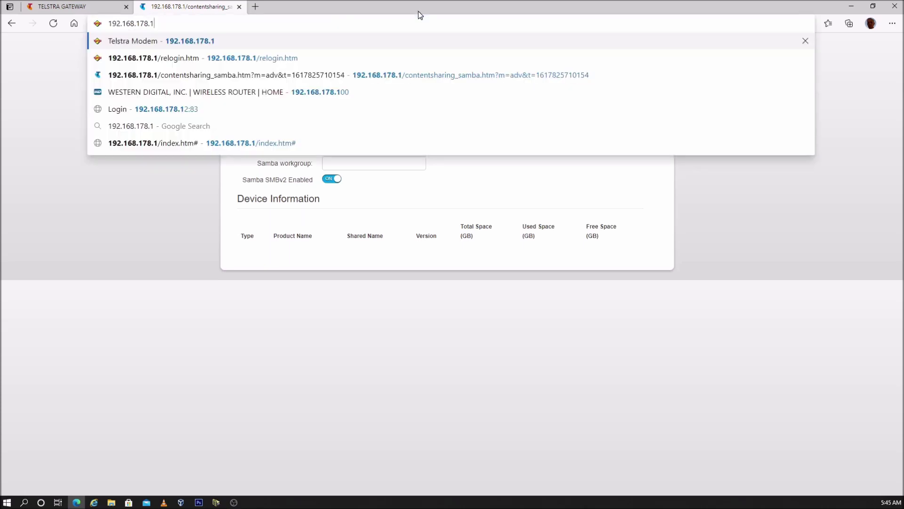
pyautogui.click(217, 41)
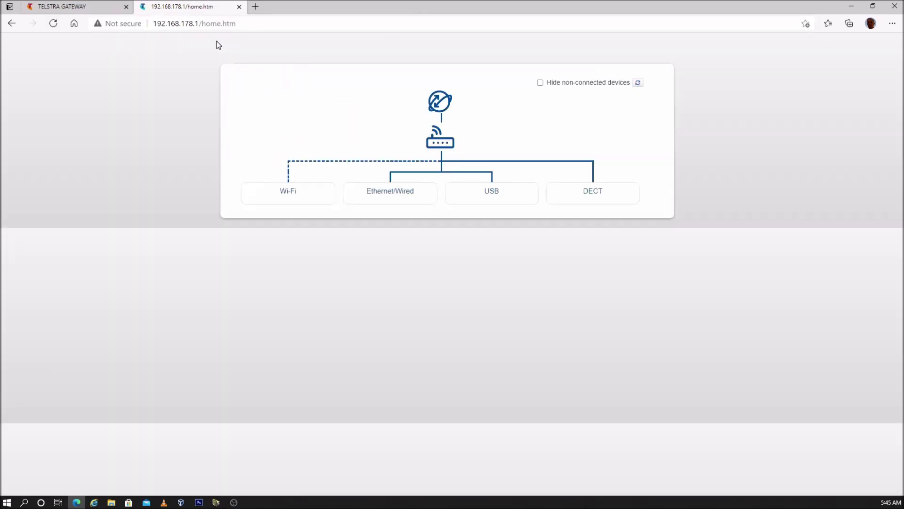